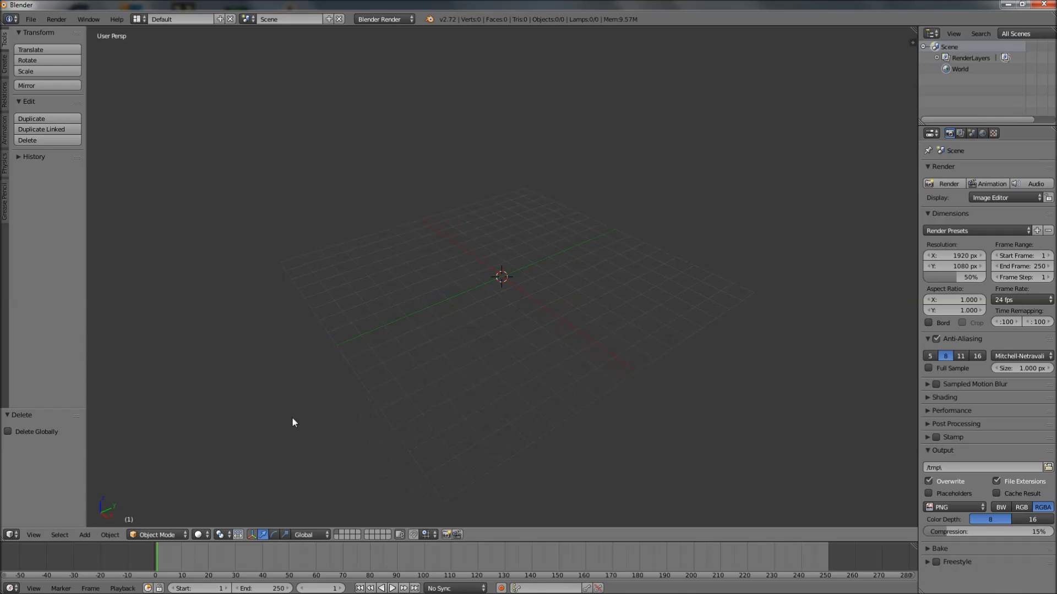
Add a plane at the scene's centre, scale it uniformly by 8 and deselect it
click(84, 535)
click(87, 534)
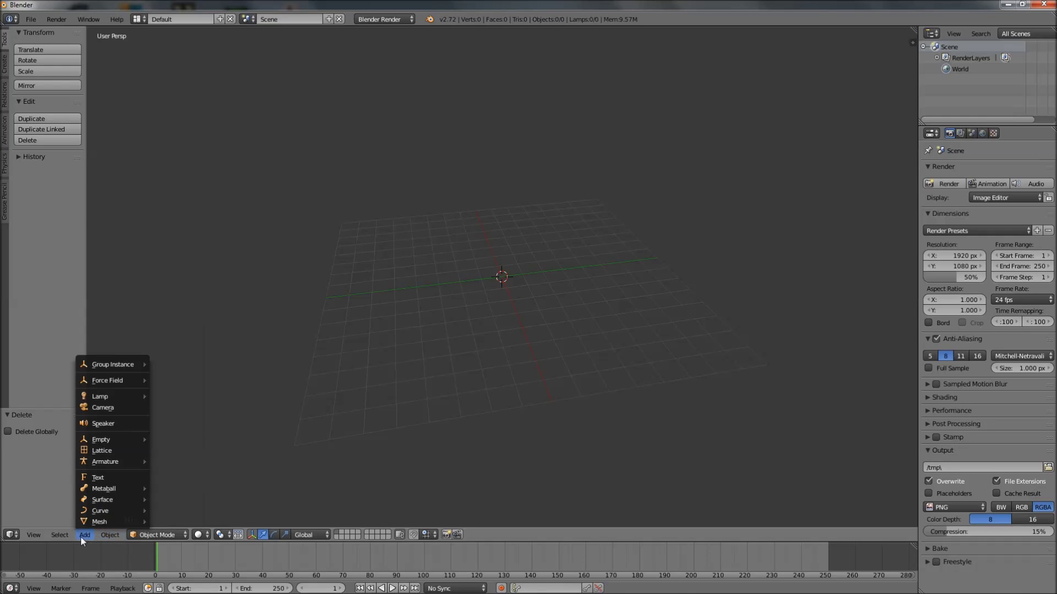
mouse_move(88, 523)
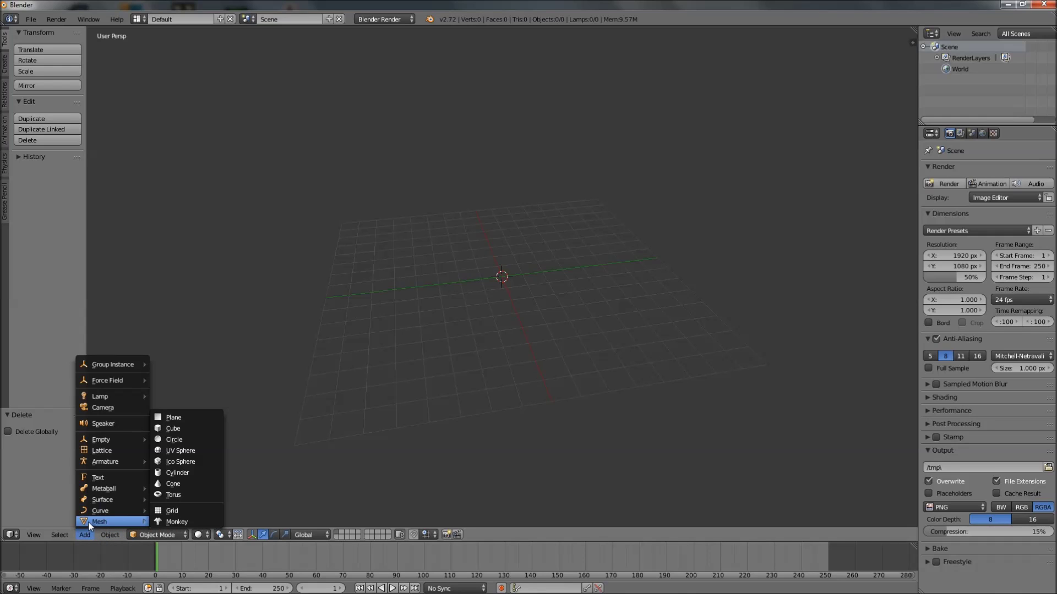
click(177, 418)
key(s)
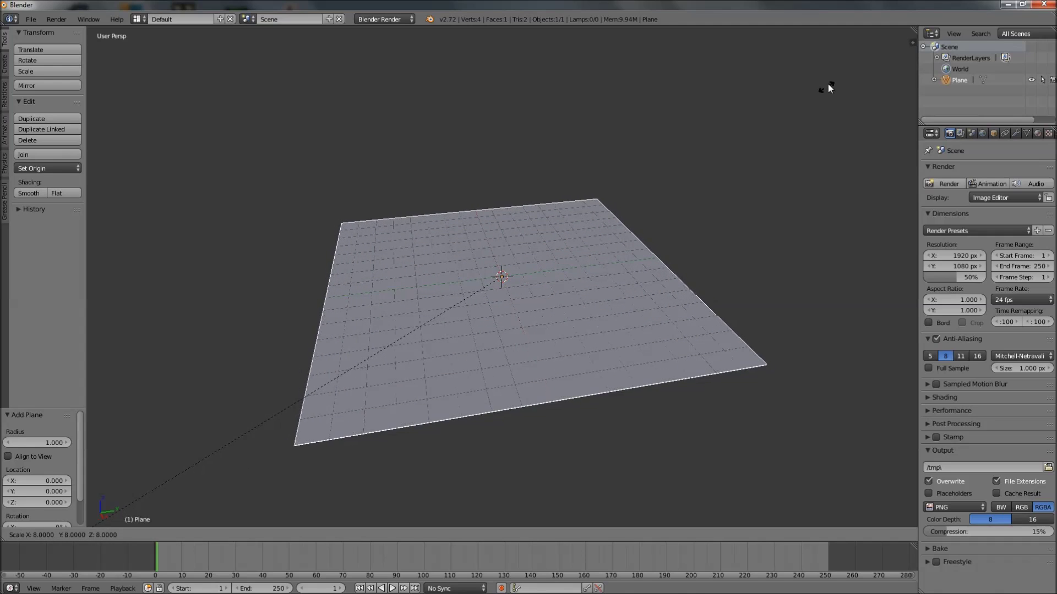
click(825, 81)
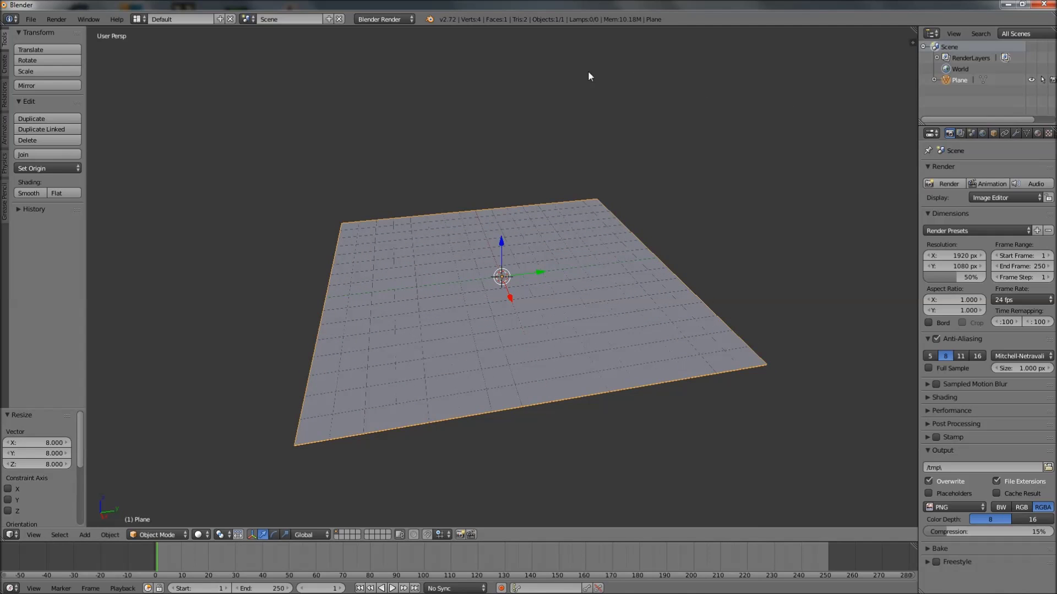
key(a)
Add a UV sphere at the plane's centre and move it up 1 unit along Z
middle_drag(550, 165, 585, 146)
middle_drag(495, 167, 480, 276)
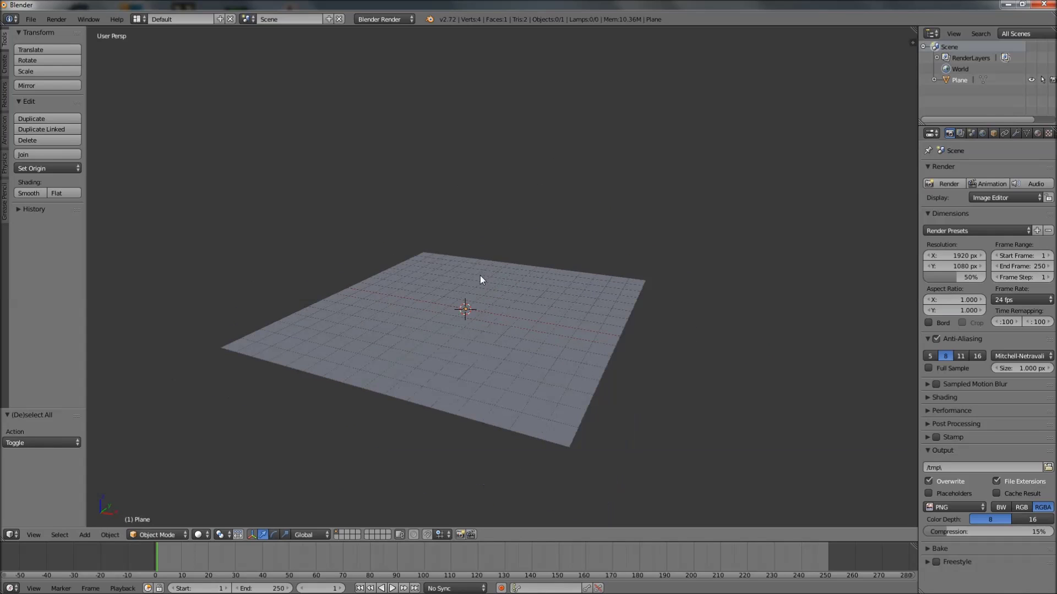
click(80, 533)
mouse_move(99, 525)
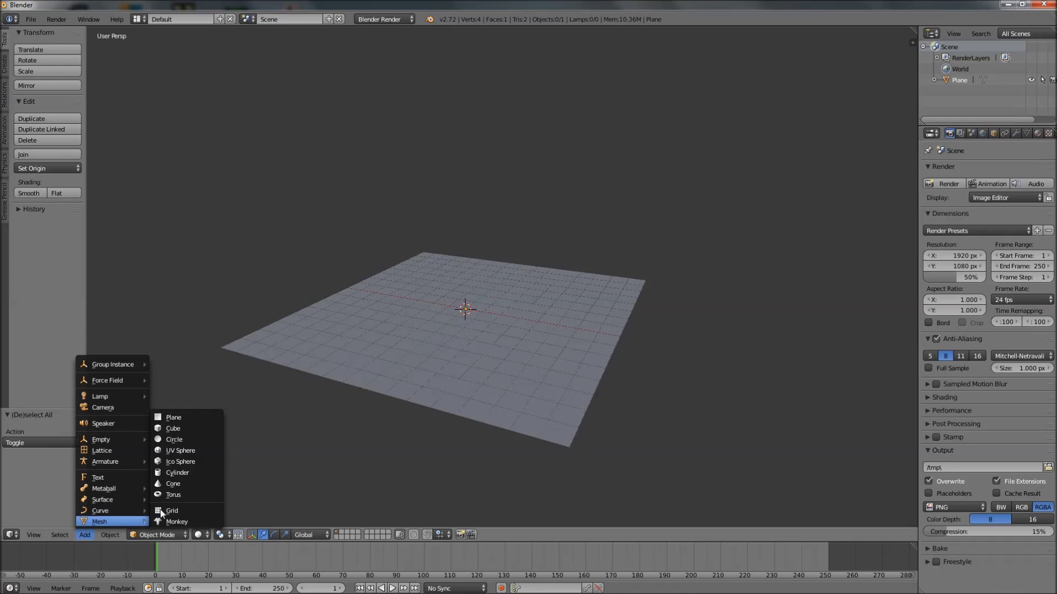
click(171, 451)
middle_drag(440, 375, 495, 352)
scroll(457, 401, up, 3)
key(g)
key(z)
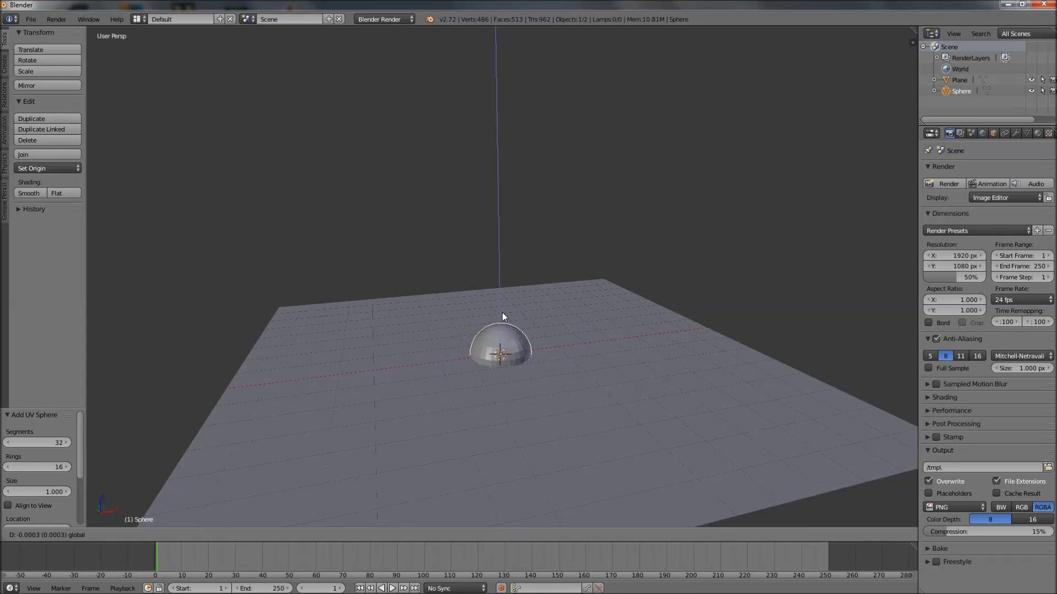
click(504, 295)
Examine from a low angle how the sphere's underside meets the plane
middle_drag(503, 295, 365, 371)
scroll(431, 343, up, 2)
scroll(431, 344, up, 3)
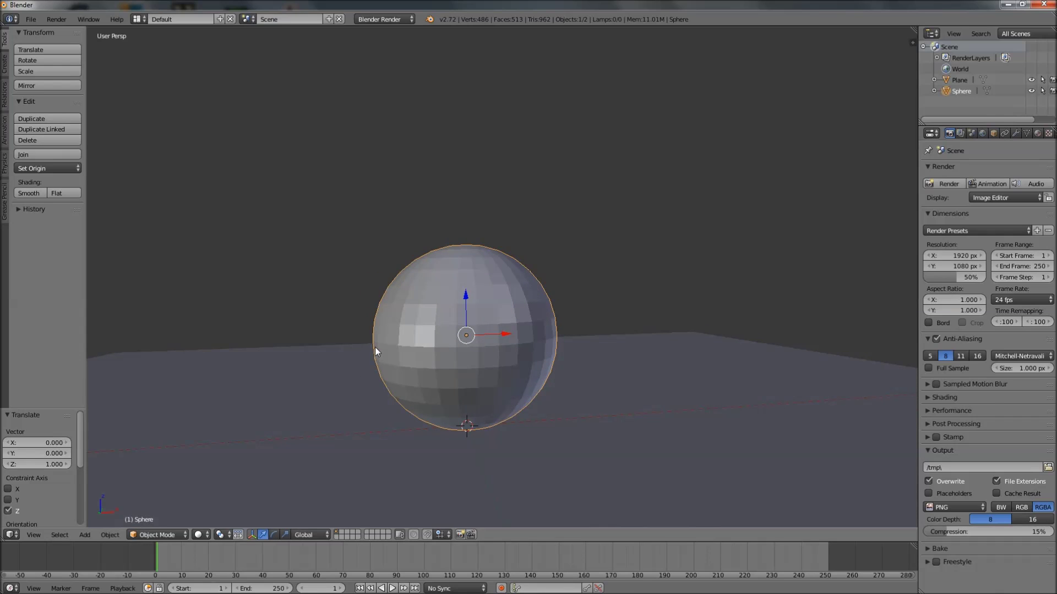
middle_drag(455, 427, 420, 424)
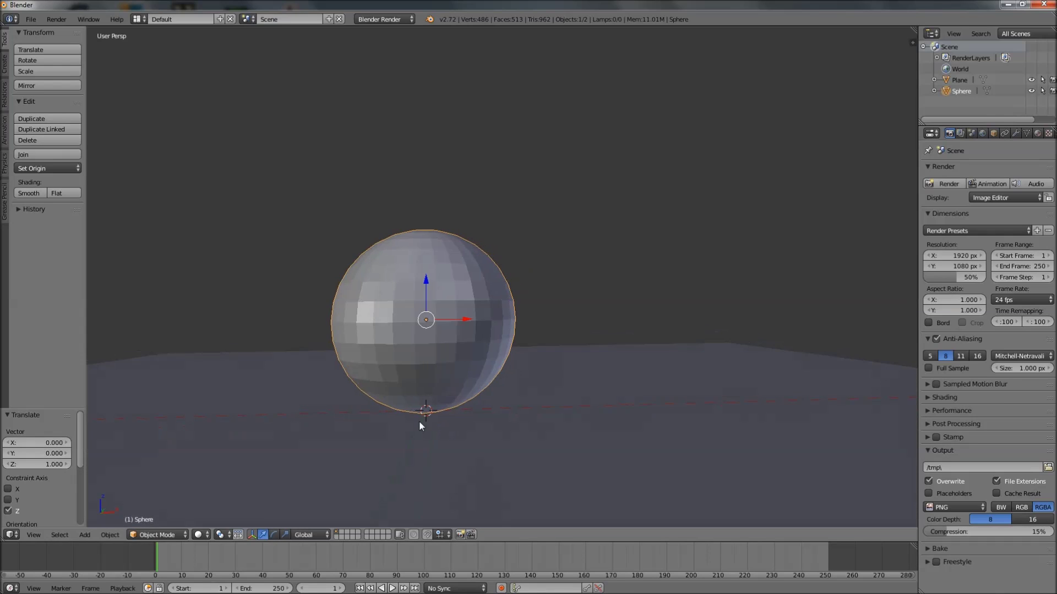
scroll(336, 385, down, 2)
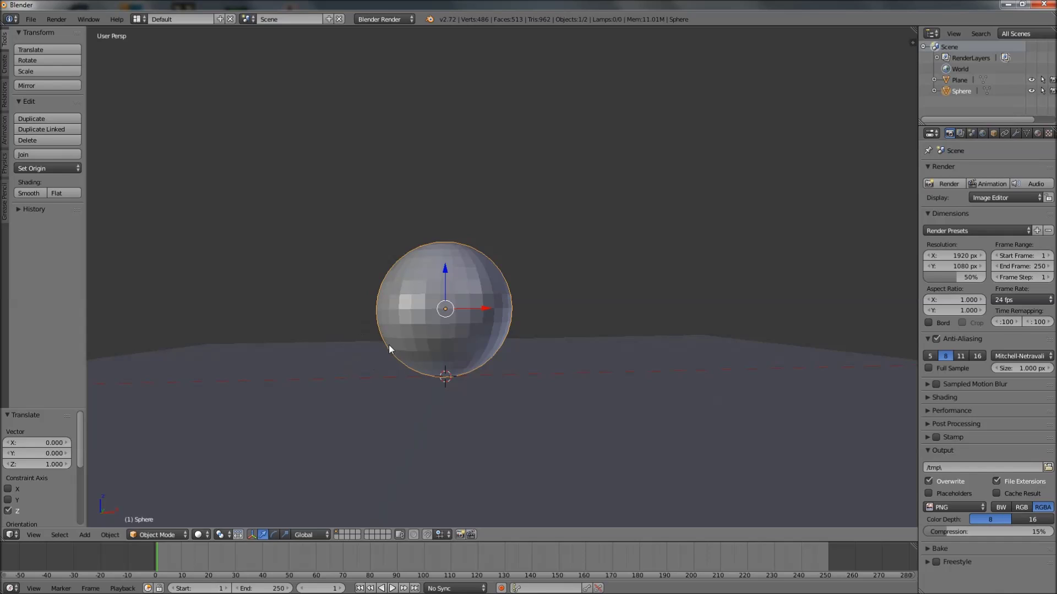
scroll(421, 355, down, 2)
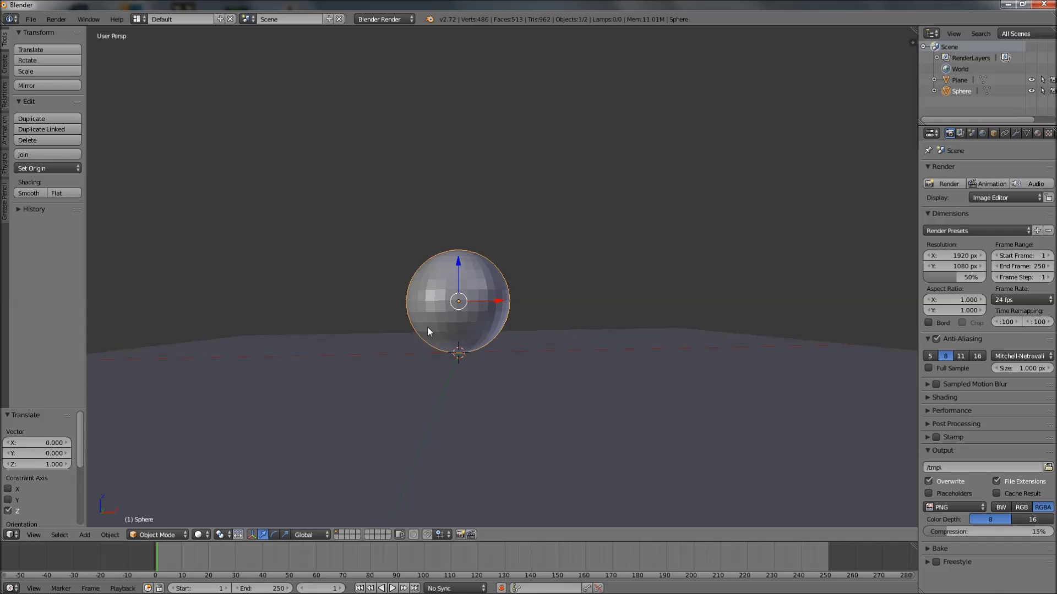
middle_drag(501, 292, 460, 322)
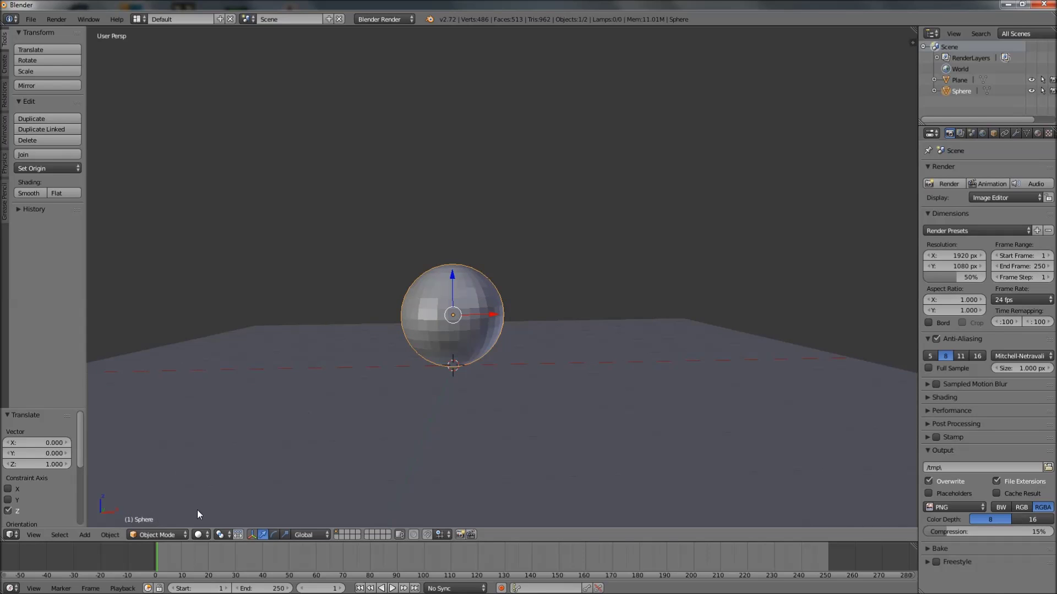
Set the viewport to orthographic projection and show the sphere close up from the front
key(KP_5)
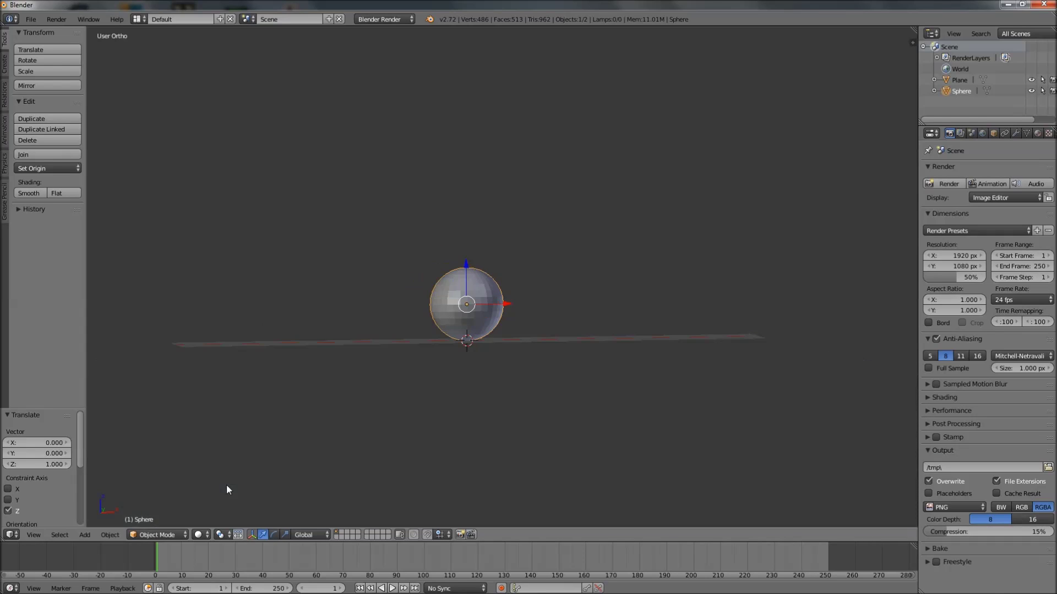
scroll(470, 359, up, 1)
mouse_move(470, 360)
middle_down()
mouse_move(449, 380)
mouse_move(480, 355)
mouse_move(468, 366)
middle_up()
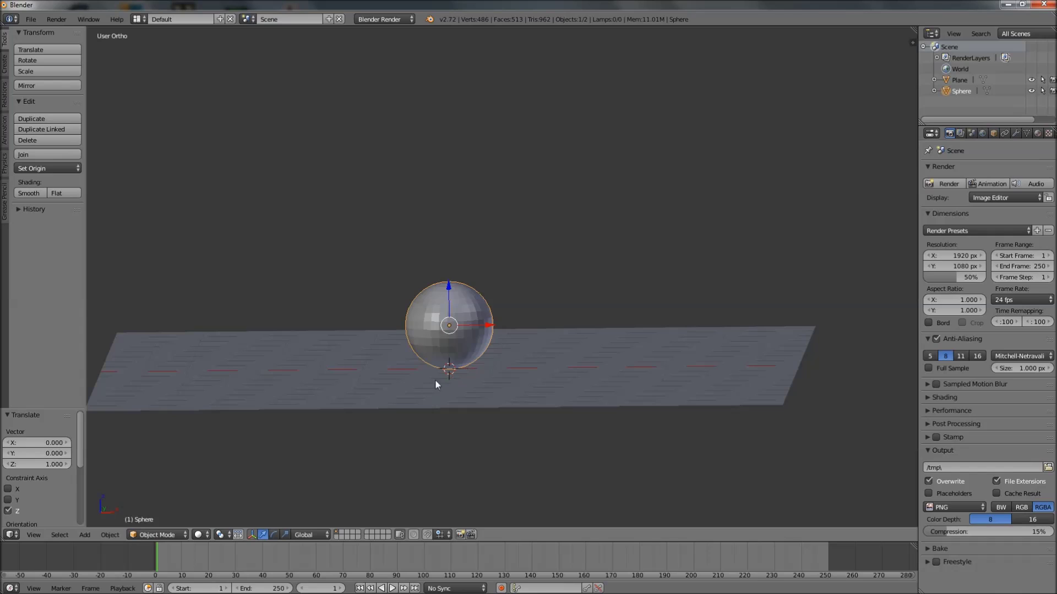
key(KP_1)
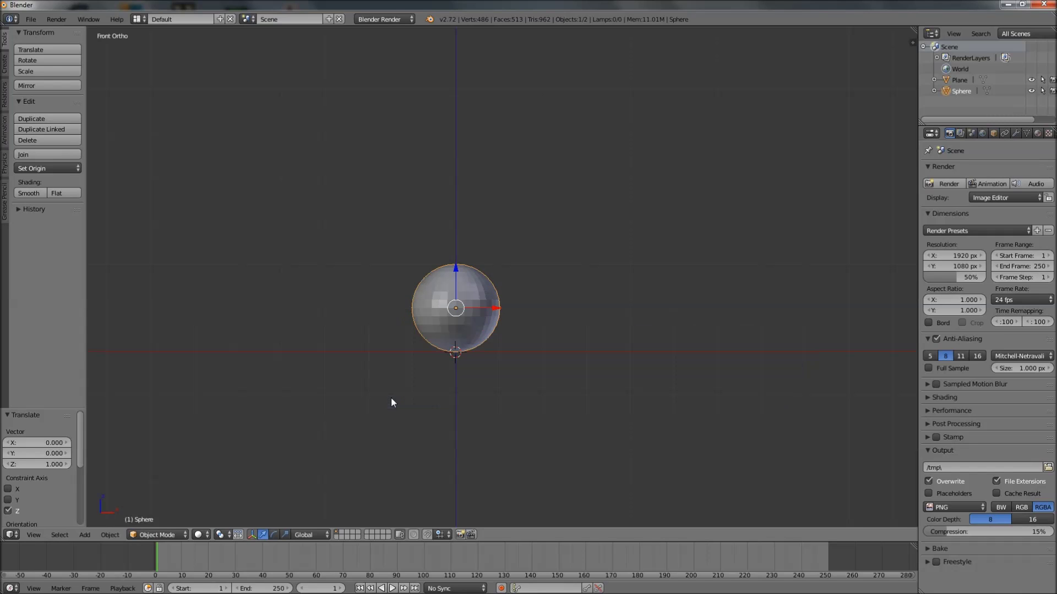
key(KP_3)
key(KP_1)
scroll(391, 398, up, 3)
scroll(453, 368, up, 2)
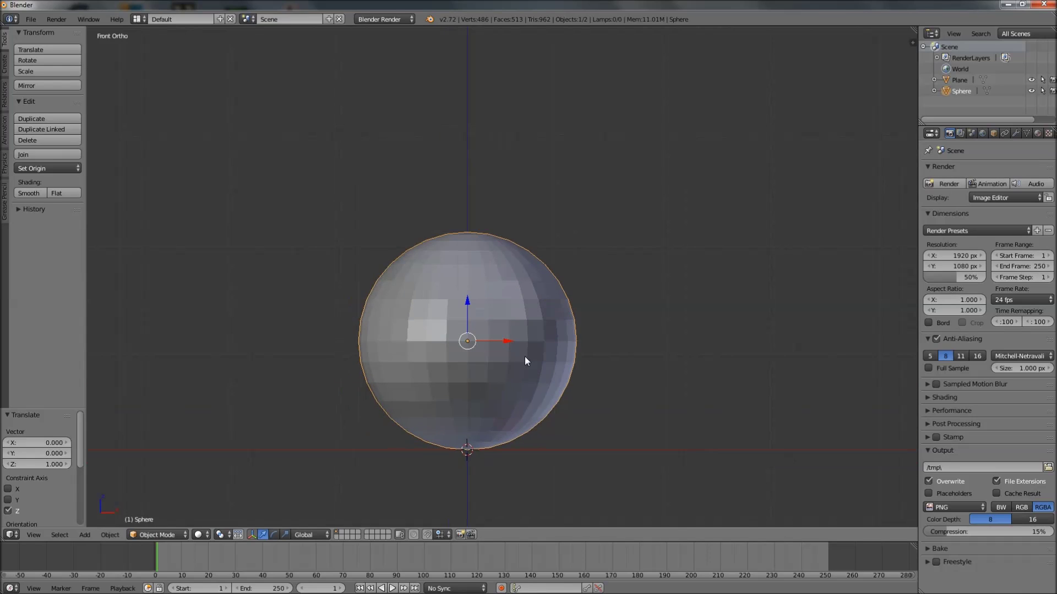
Enter edit mode on the sphere with nothing selected and enable face selection that includes hidden faces
click(155, 538)
click(157, 512)
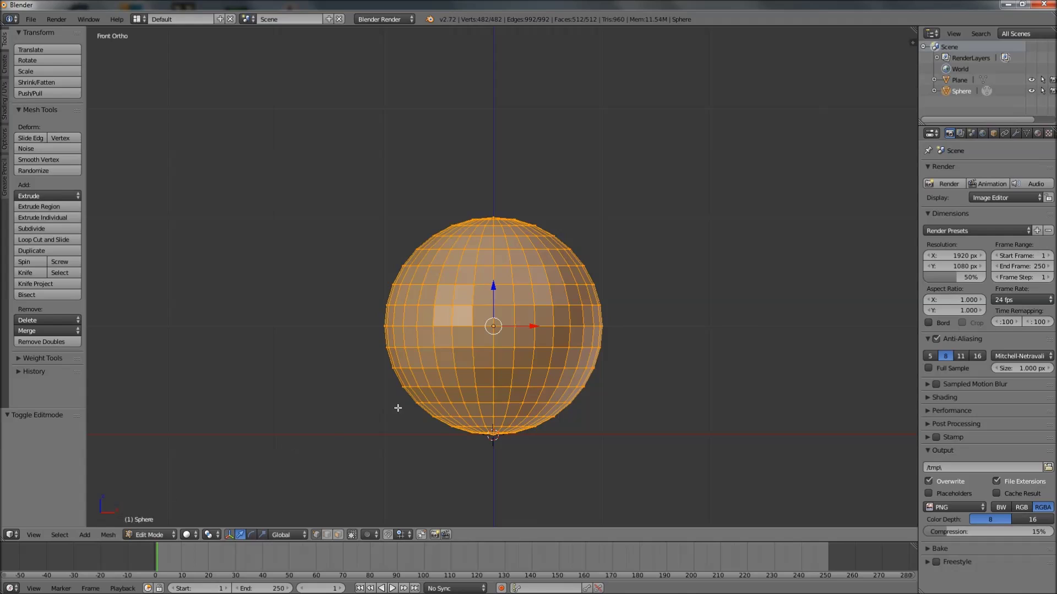
key(a)
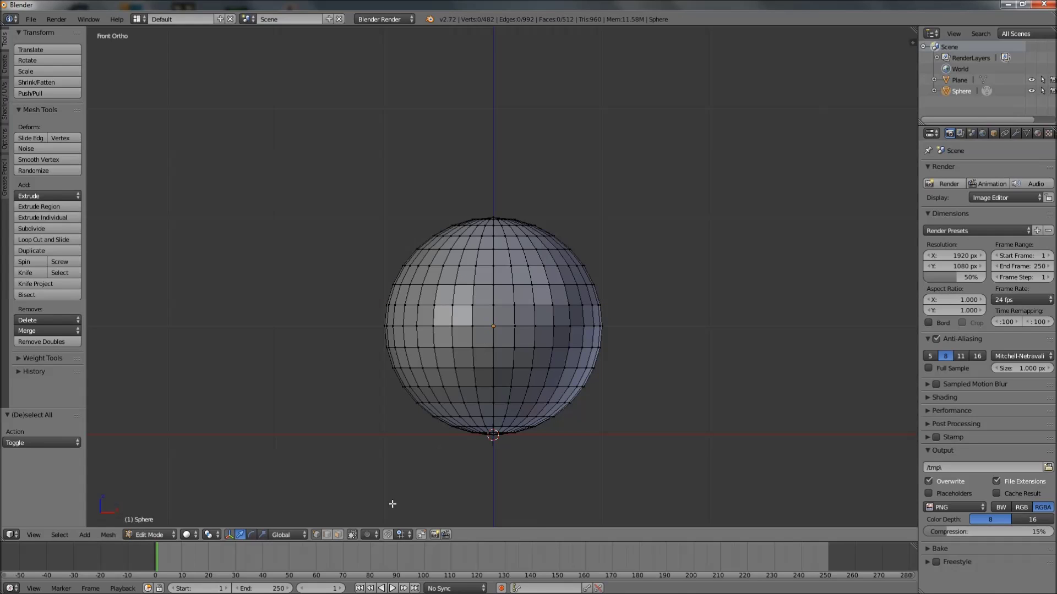
click(337, 535)
click(352, 535)
Box-select all faces of the sphere's upper half, front and back, in the front view
click(328, 148)
key(shift+c)
scroll(429, 235, up, 10)
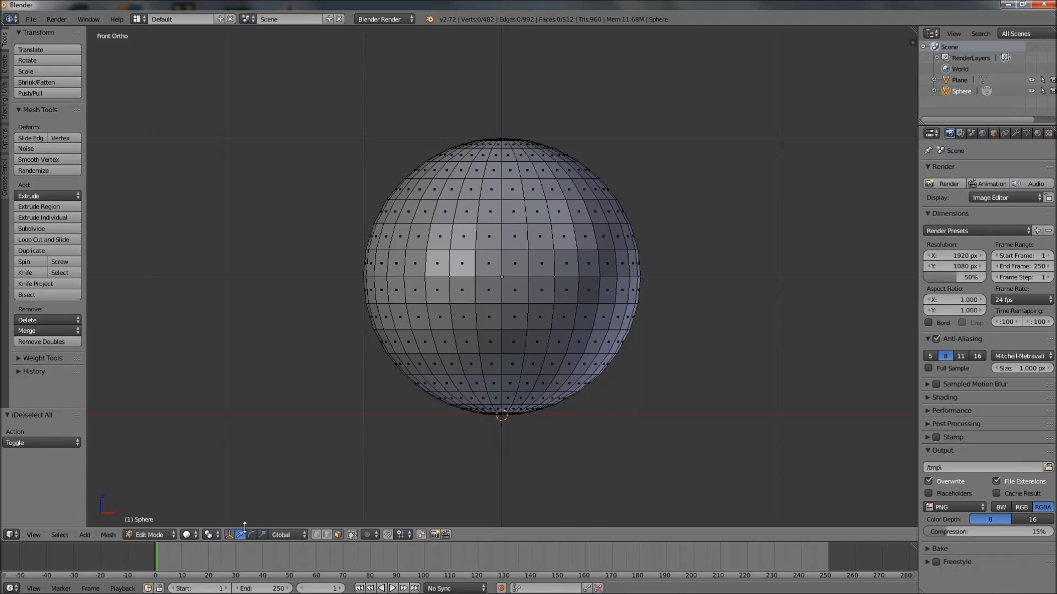
key(b)
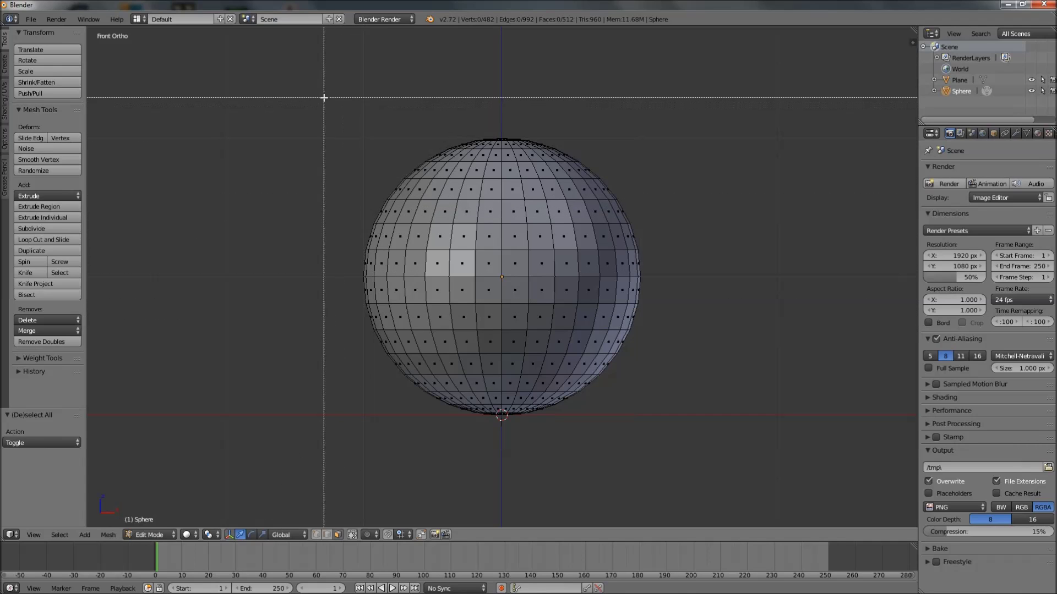
drag(319, 82, 741, 272)
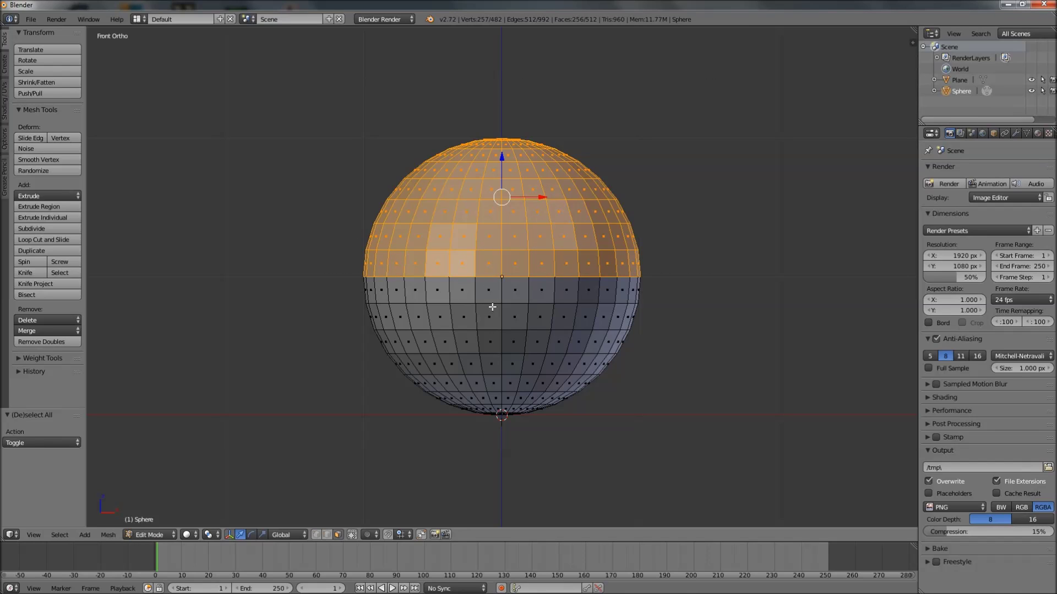
Extrude the selected upper half in place and raise it 5 units along Z to form a capsule
key(e)
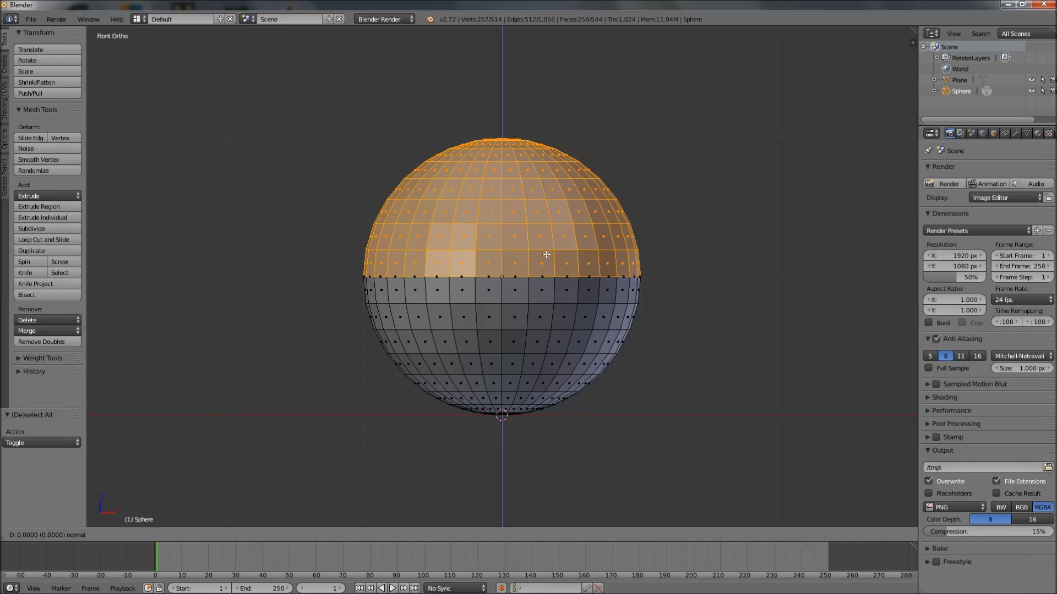
right_click(545, 255)
scroll(545, 254, down, 3)
scroll(545, 254, down, 2)
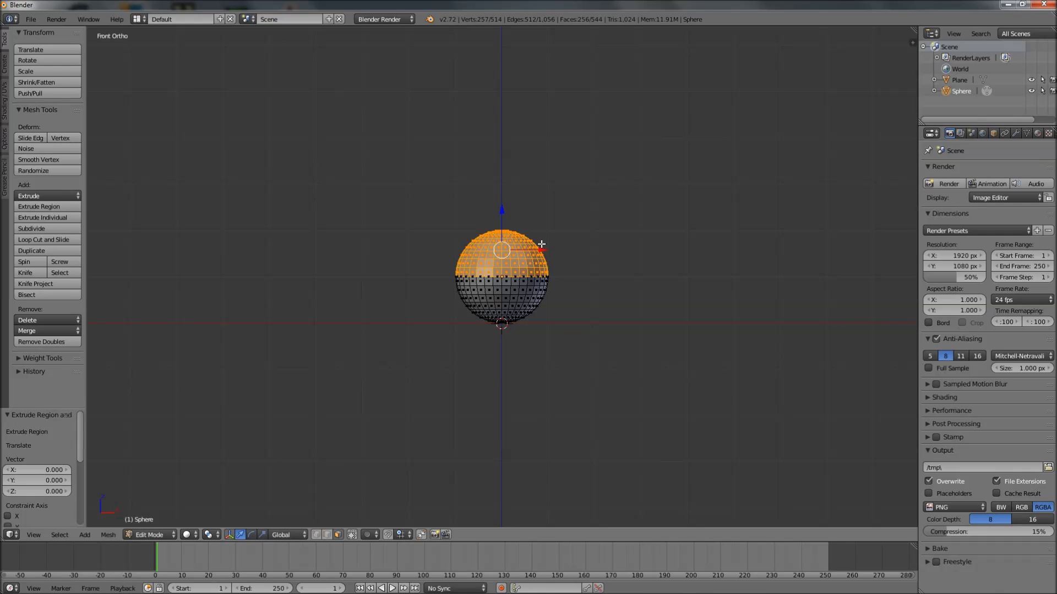
scroll(544, 247, down, 2)
shift+middle_drag(512, 262, 513, 276)
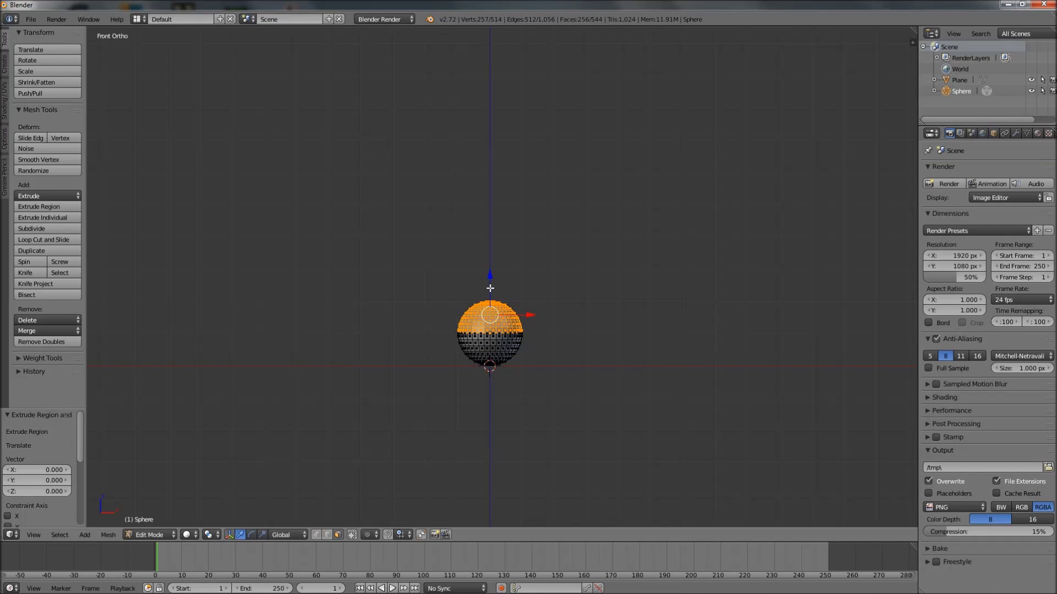
drag(490, 276, 525, 128)
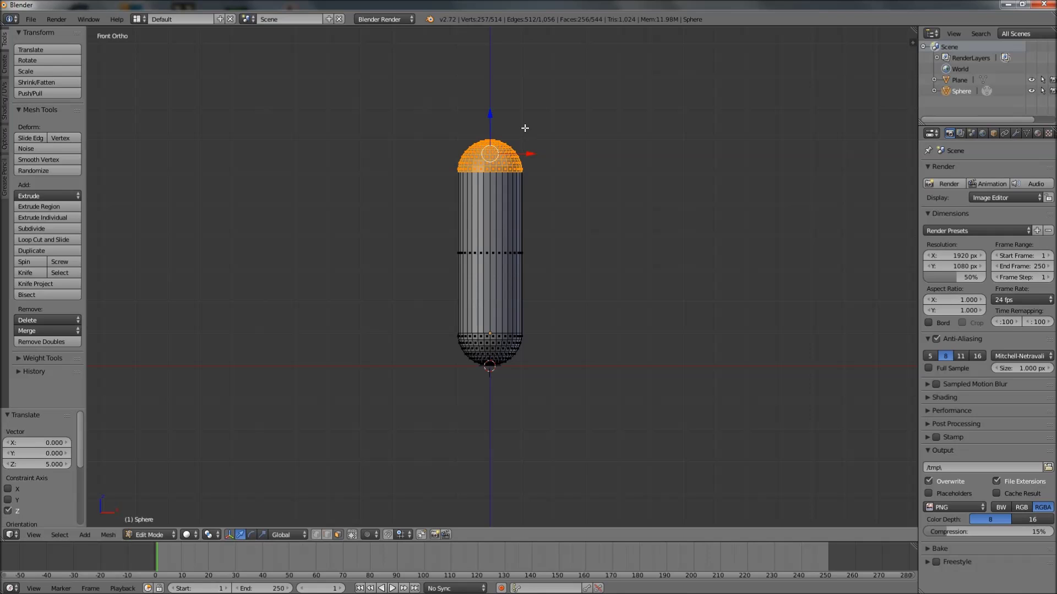
Shorten the capsule by lowering its selected upper cap 1.1 units along Z
scroll(547, 209, up, 3)
scroll(500, 263, up, 3)
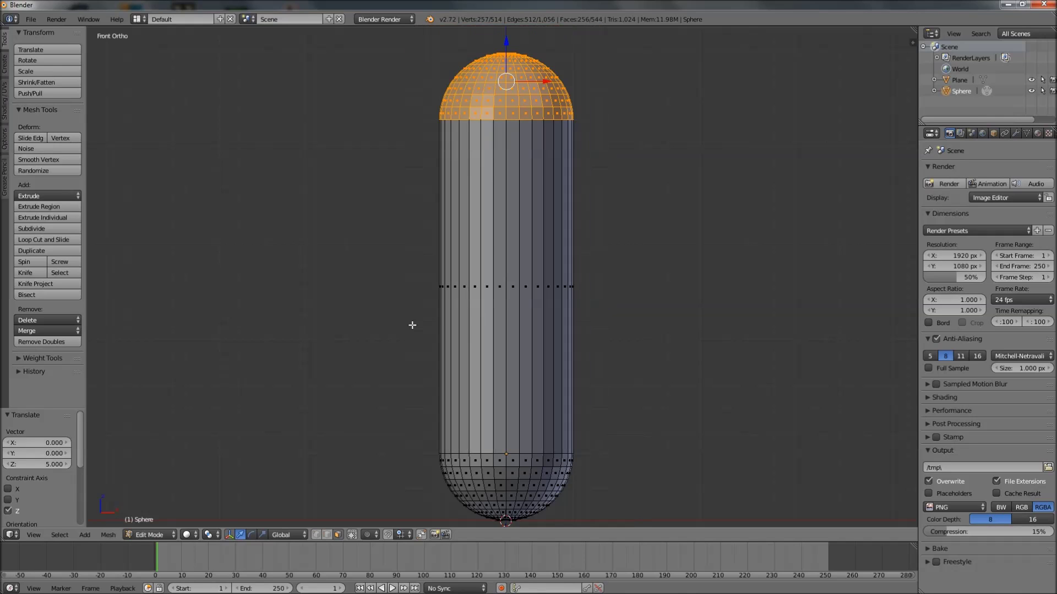
scroll(412, 323, down, 3)
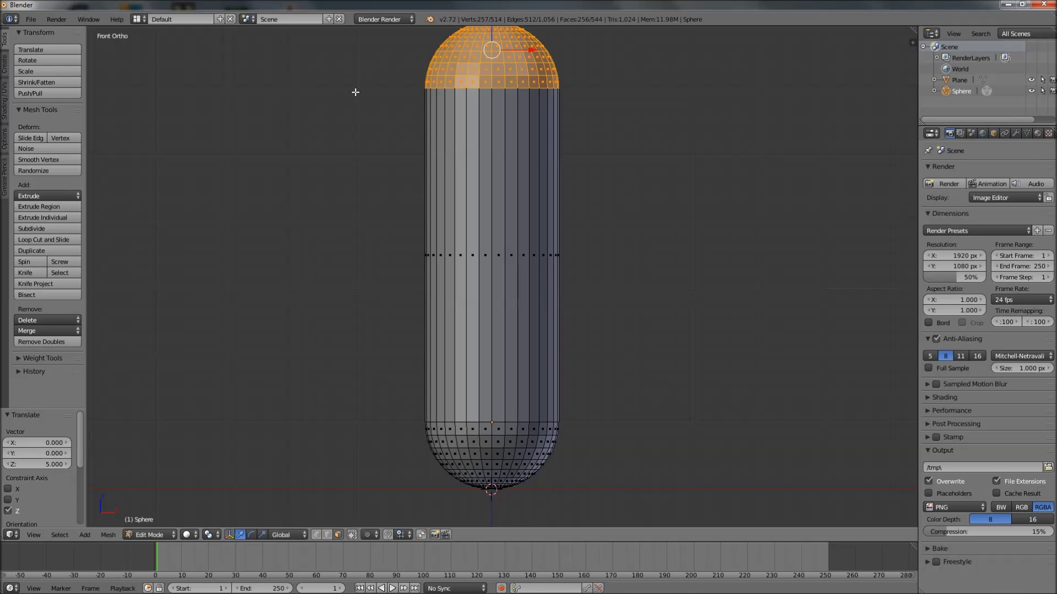
scroll(411, 319, up, 2)
scroll(411, 319, down, 2)
shift+middle_drag(529, 179, 496, 256)
scroll(526, 218, down, 4)
key(KP_1)
scroll(509, 439, up, 1)
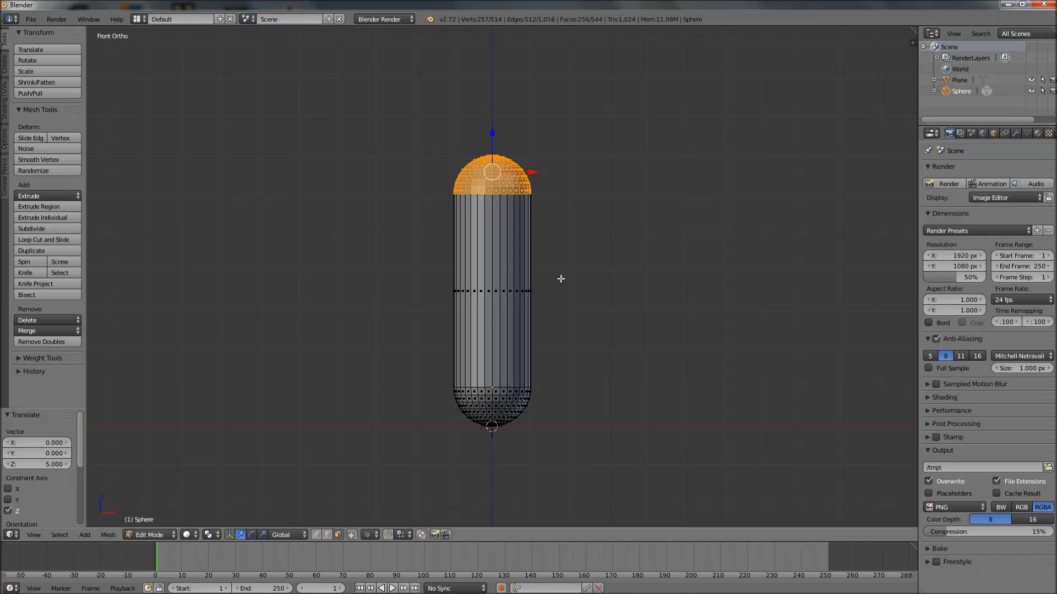
drag(493, 139, 493, 181)
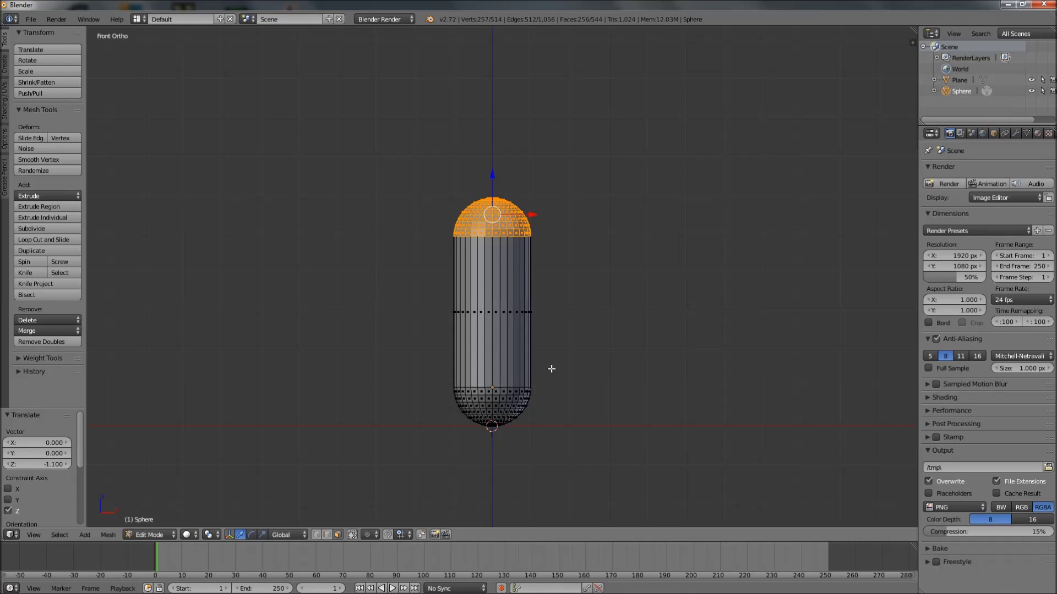
Return to object mode and raise the capsule 1 unit along Z above the plane in perspective view
click(164, 533)
click(161, 523)
middle_drag(484, 360, 480, 330)
key(KP_5)
drag(495, 315, 493, 280)
scroll(511, 293, down, 2)
middle_drag(512, 297, 531, 310)
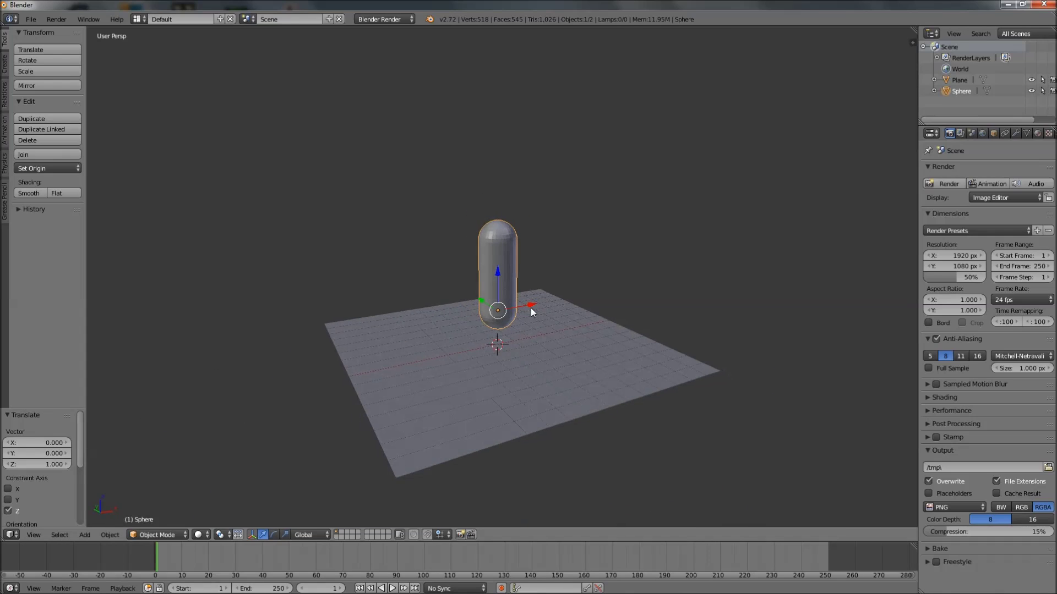
Try the rendered viewport preview and set the viewport shading to Texture
key(shift+z)
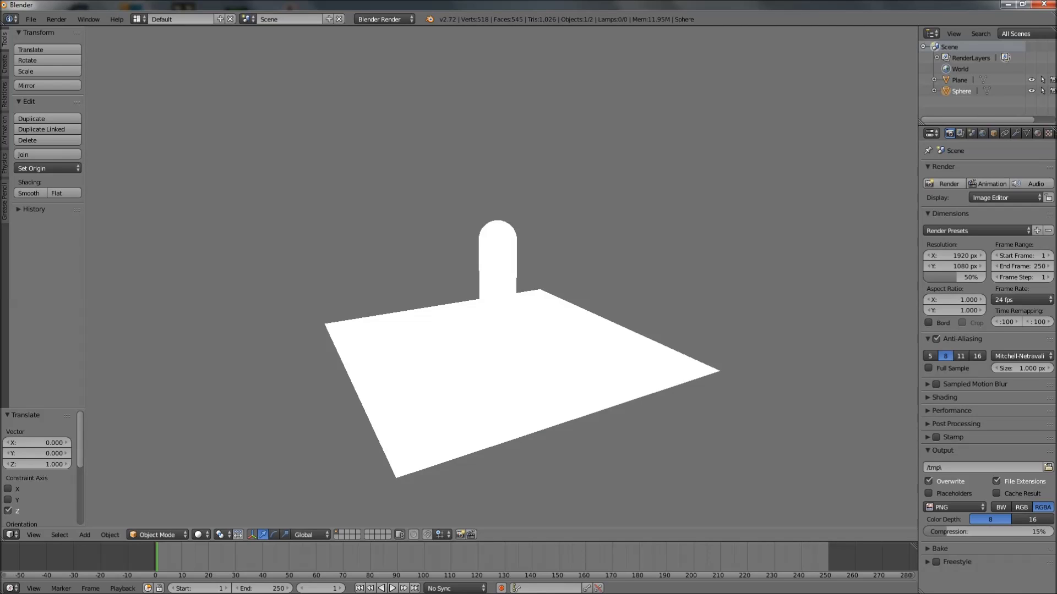
key(shift+z)
middle_drag(435, 363, 456, 340)
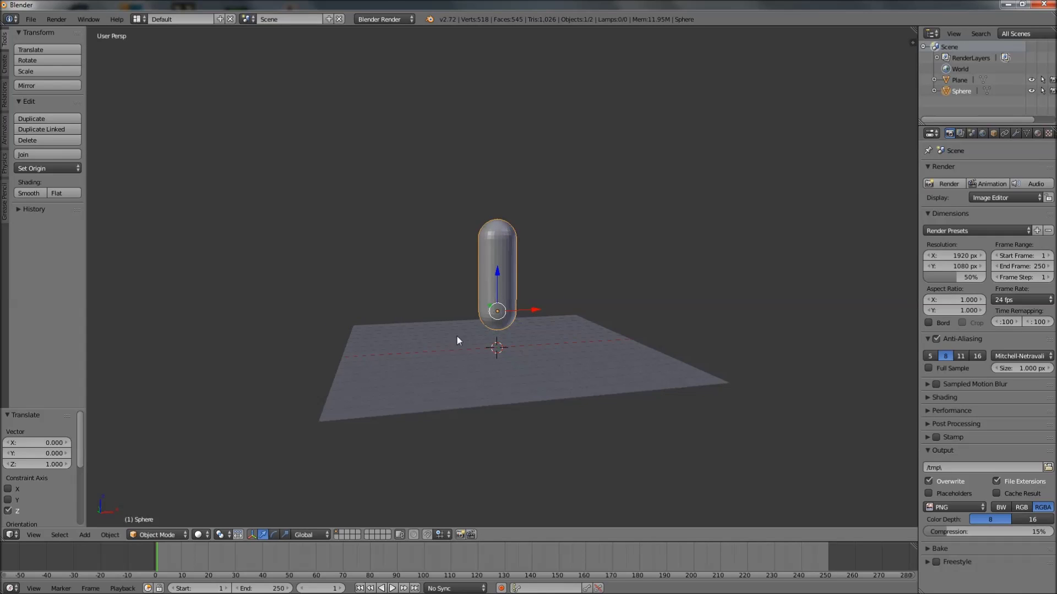
click(199, 534)
click(216, 484)
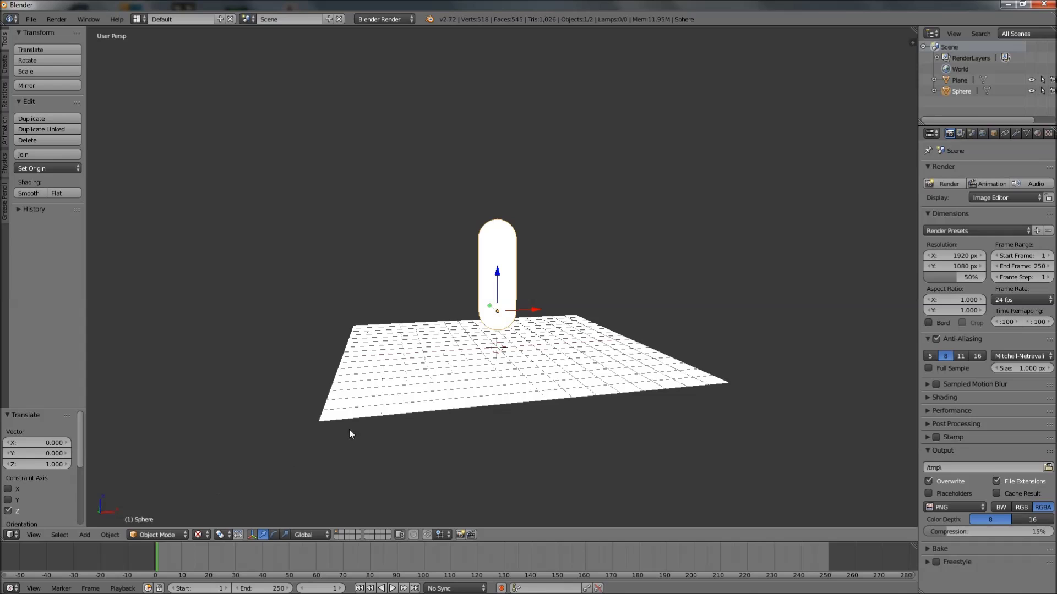
Add a Hemi lamp and raise it 16 units along Z above the capsule
click(88, 535)
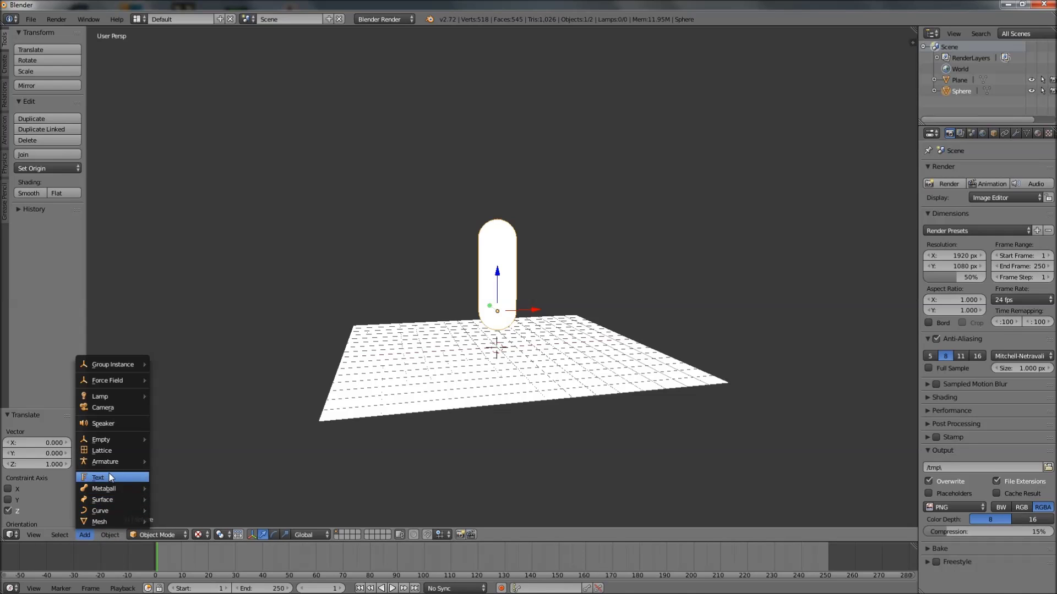
mouse_move(132, 401)
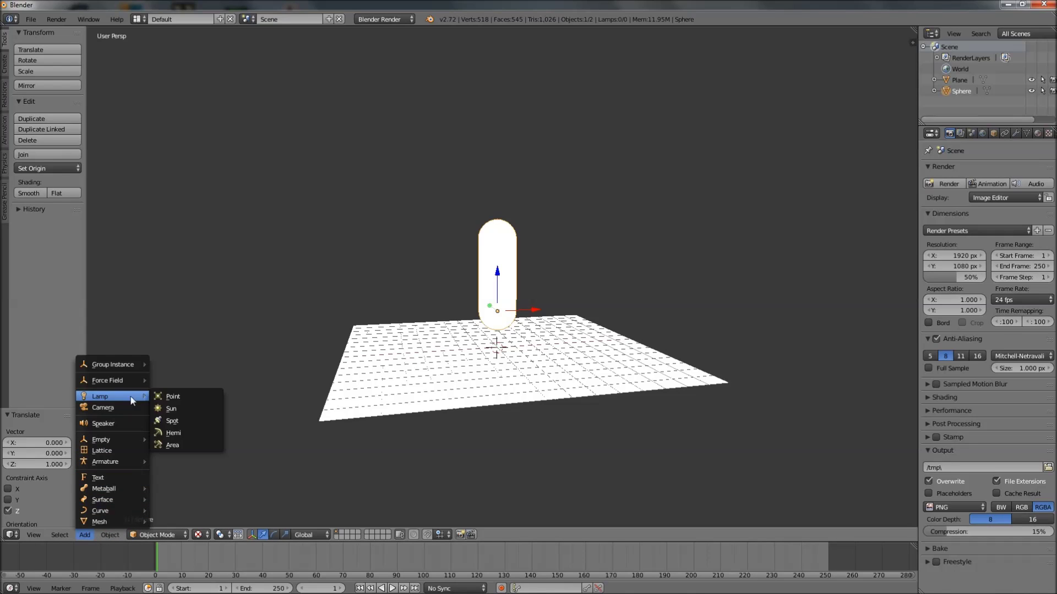
click(173, 433)
middle_drag(267, 404, 520, 309)
drag(500, 295, 495, 30)
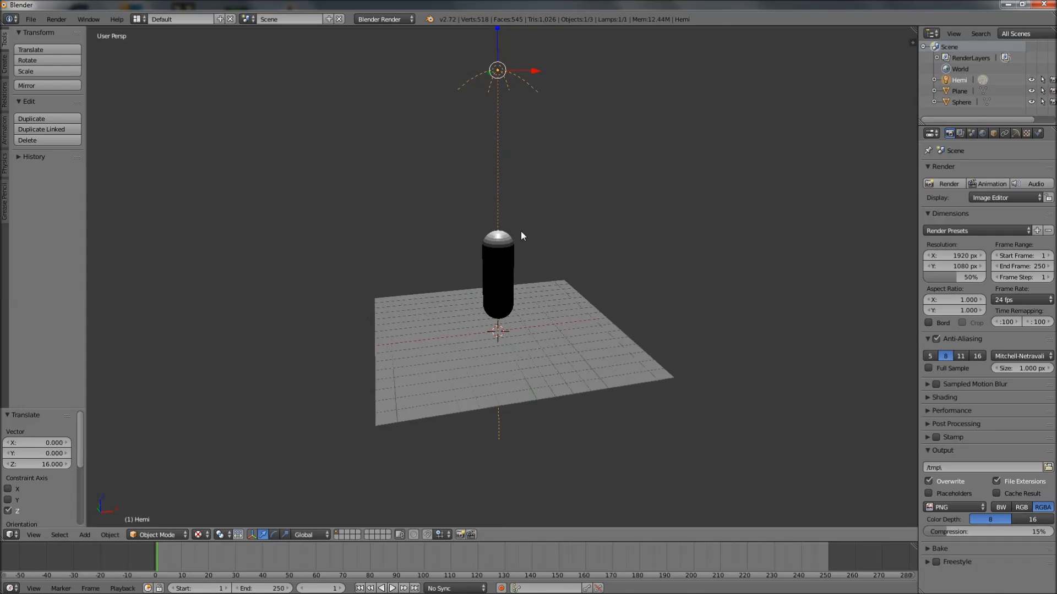
Delete the Hemi lamp above the capsule
scroll(515, 232, up, 3)
mouse_move(514, 231)
middle_down()
mouse_move(506, 253)
mouse_move(511, 236)
middle_up()
scroll(514, 244, down, 2)
scroll(483, 238, up, 3)
right_click(492, 226)
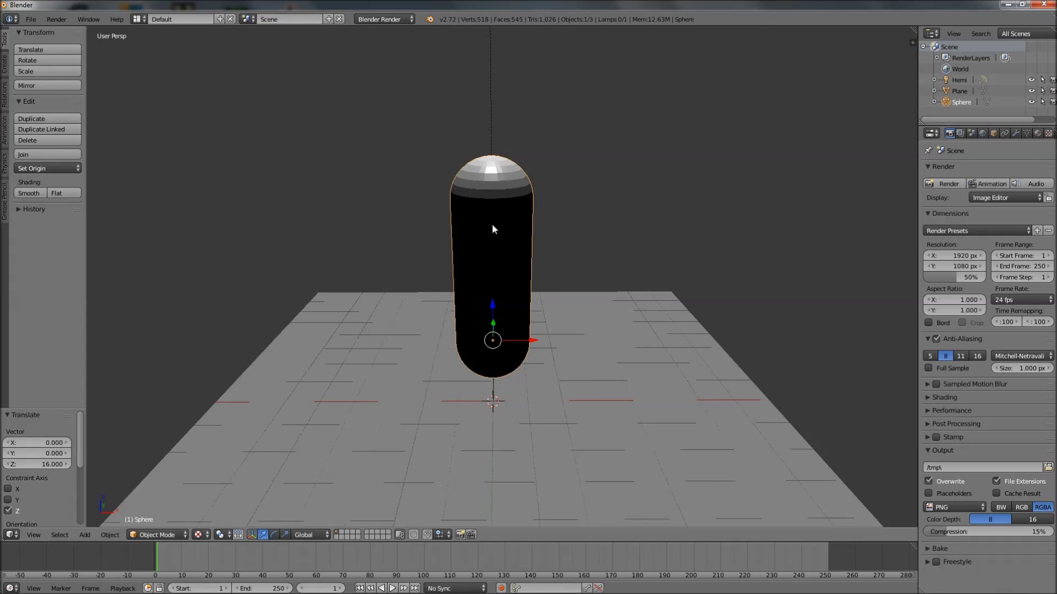
scroll(489, 218, down, 5)
right_click(498, 142)
middle_drag(522, 215, 383, 382)
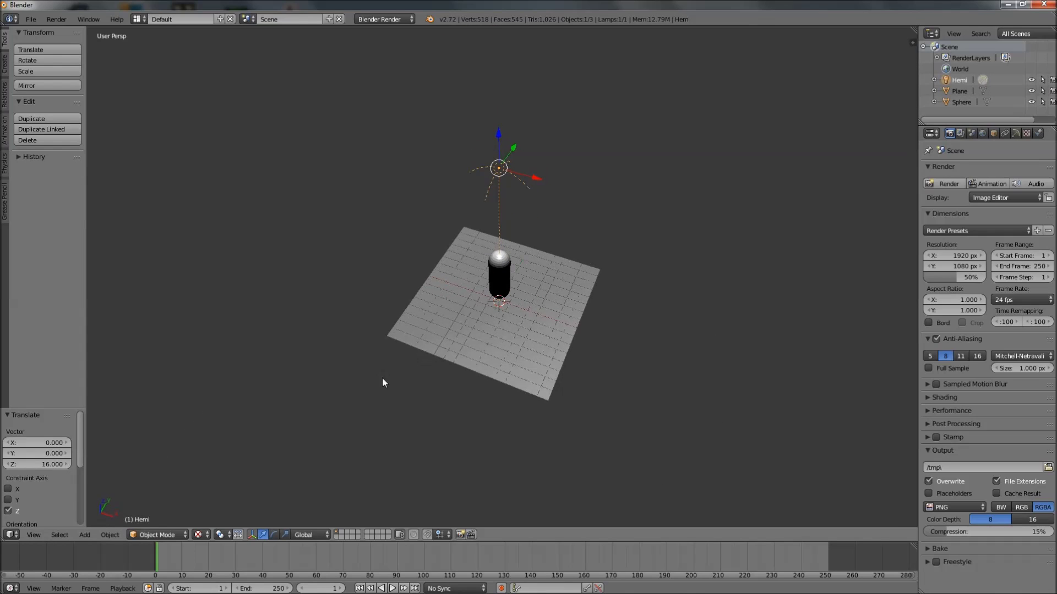
key(x)
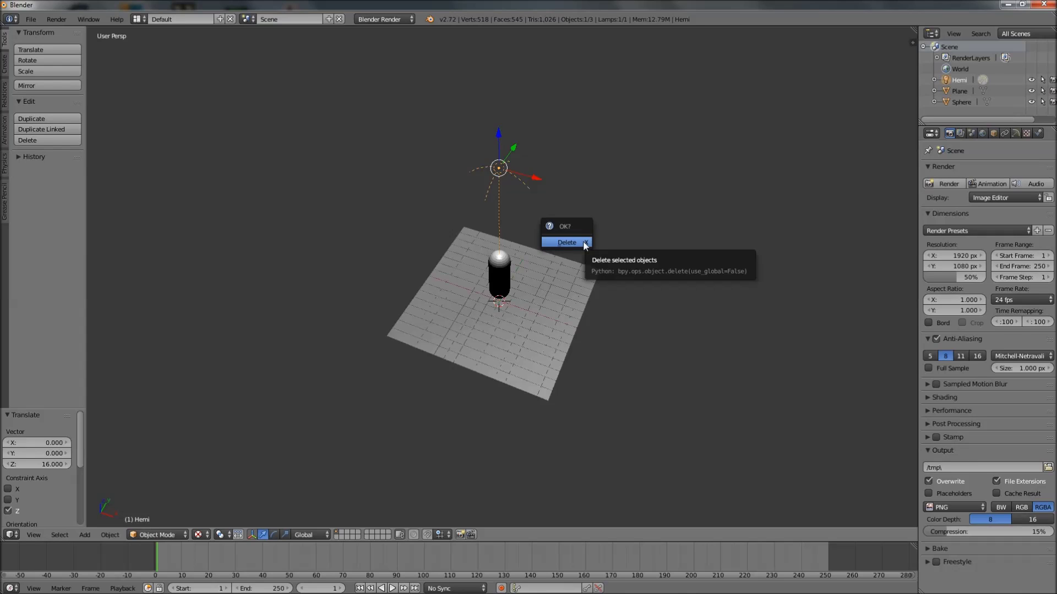
click(583, 240)
Add a Sun lamp and raise it 20 units along Z above the capsule
click(87, 534)
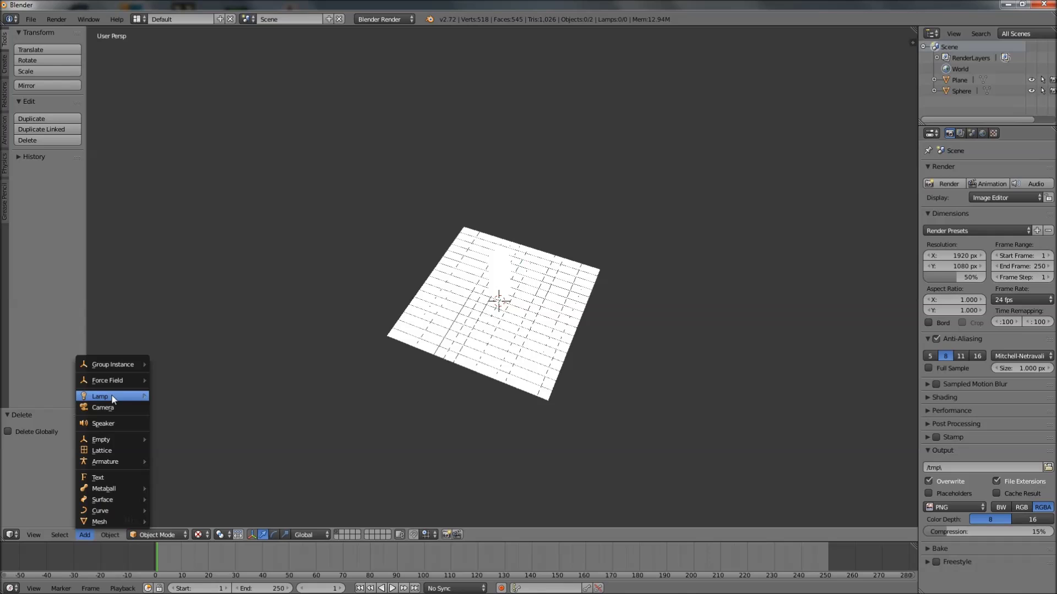
mouse_move(142, 397)
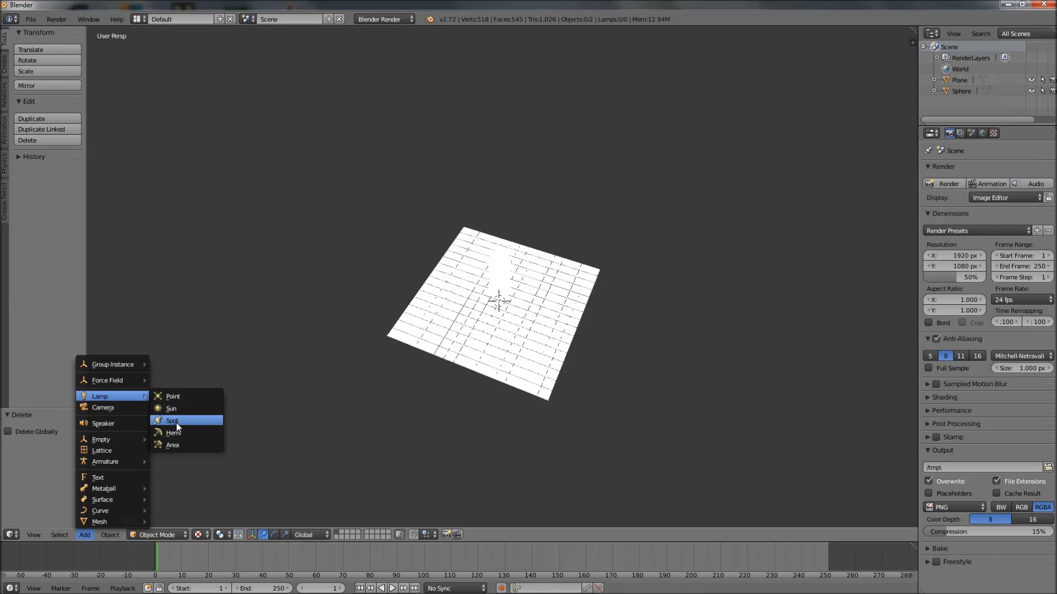
click(180, 407)
middle_drag(180, 411, 490, 282)
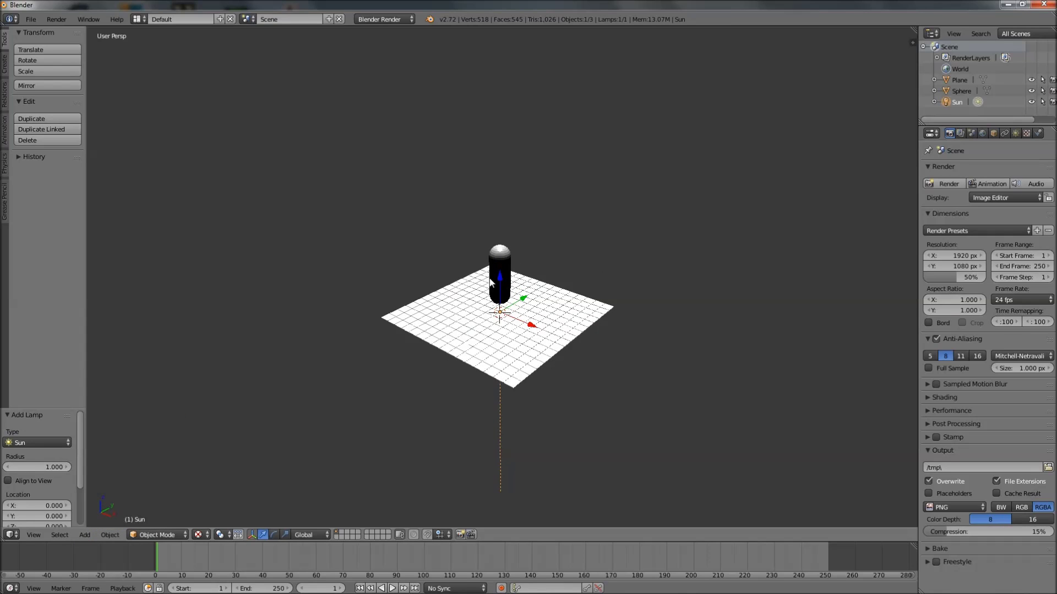
text(gz20)
key(Return)
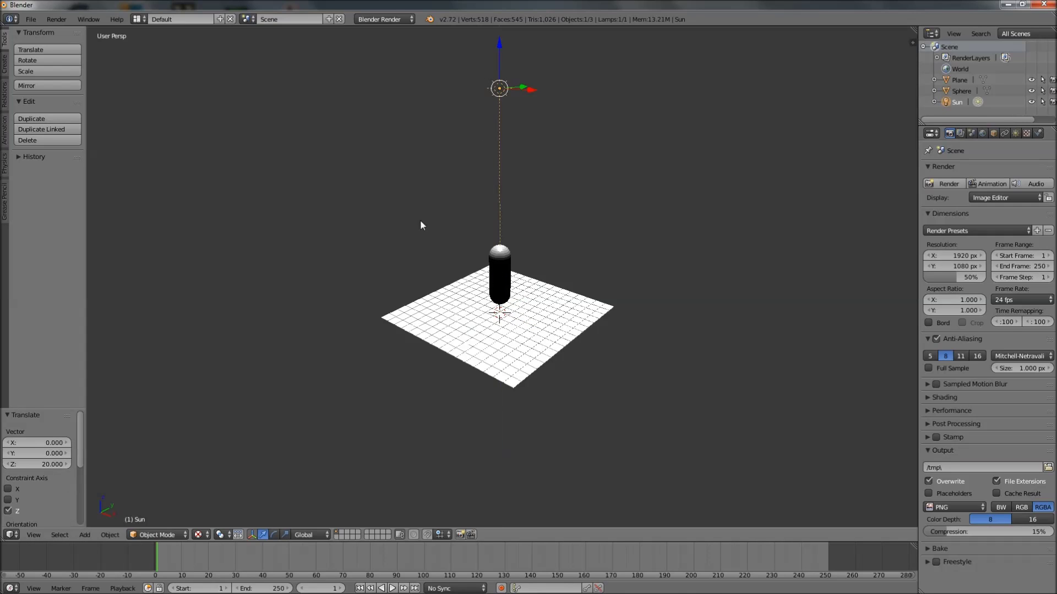
Rotate the Sun lamp 35° about the X axis
click(276, 535)
middle_drag(330, 468, 473, 75)
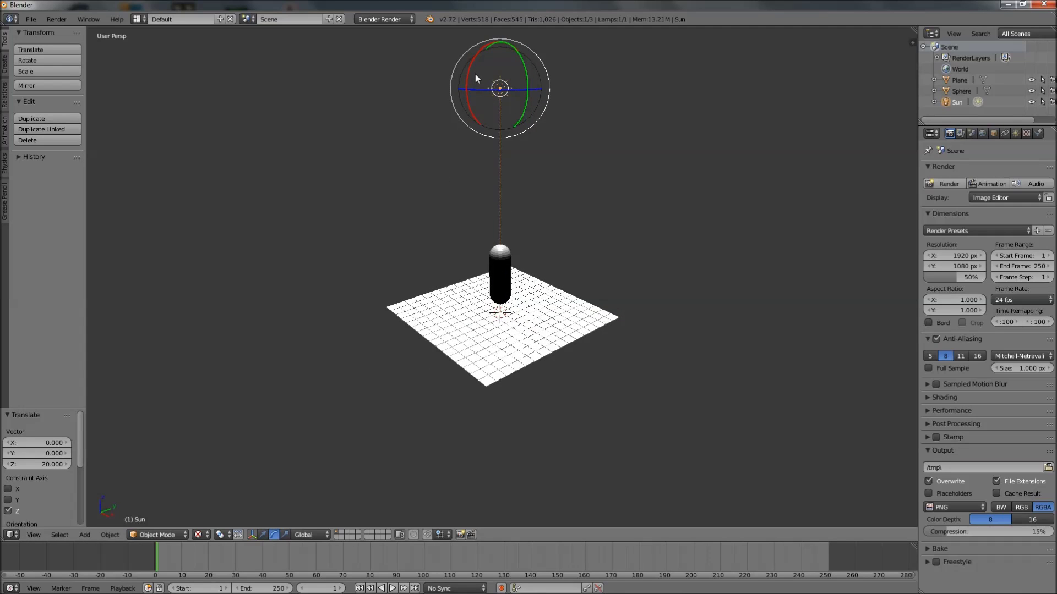
drag(468, 72, 469, 95)
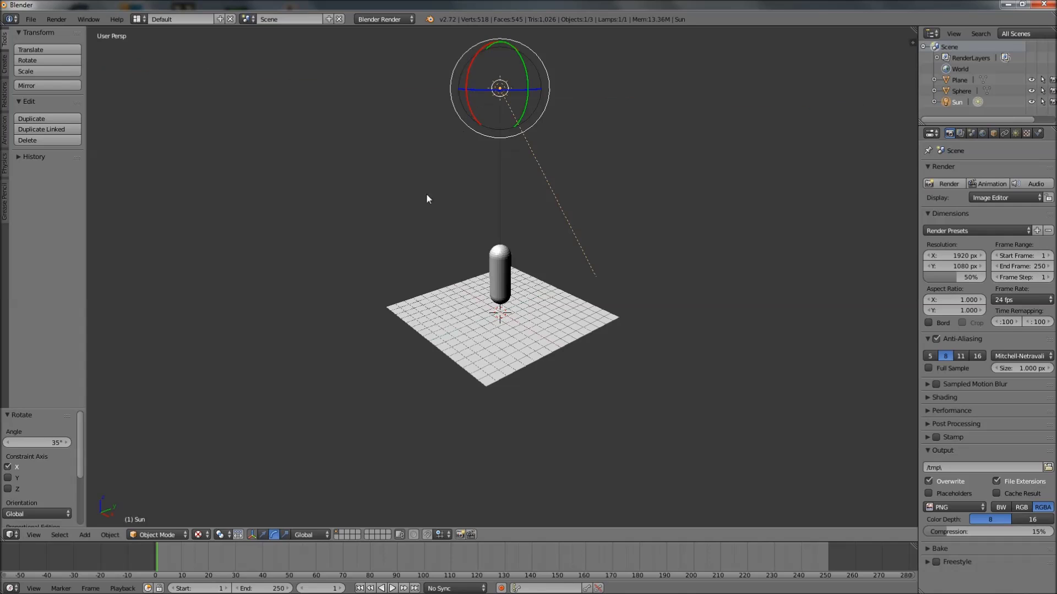
Shift the Sun lamp horizontally so its direction line points toward the capsule's base
click(262, 534)
mouse_move(514, 90)
middle_down()
mouse_move(536, 135)
mouse_move(533, 96)
middle_up()
drag(533, 96, 325, 141)
middle_drag(385, 176, 506, 268)
Deselect the lamp, select the capsule and toggle the rendered viewport preview on and off
key(a)
scroll(457, 253, up, 5)
right_click(487, 249)
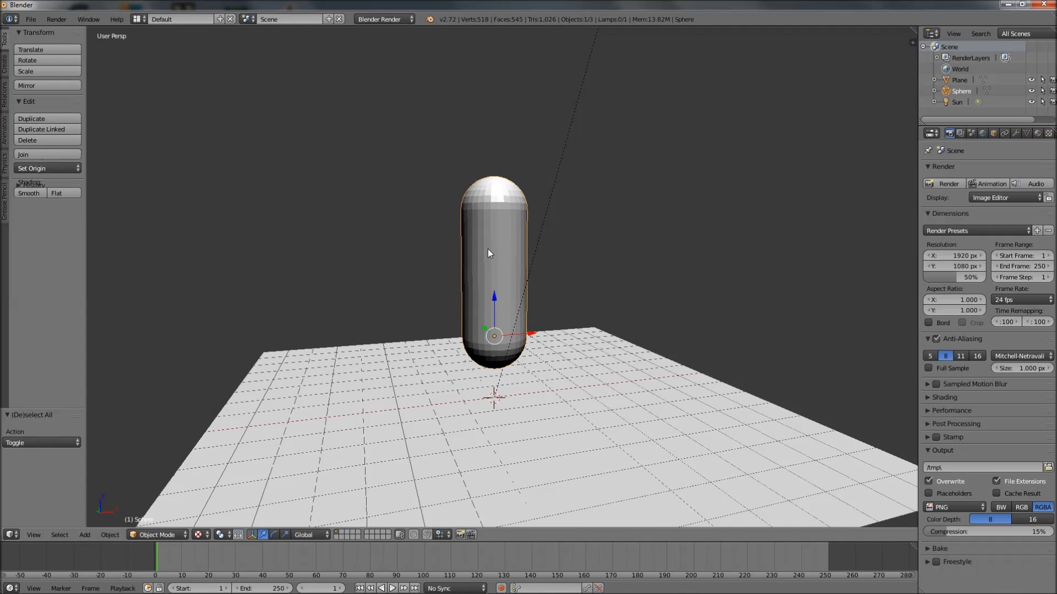
mouse_move(450, 384)
middle_down()
mouse_move(452, 347)
mouse_move(452, 361)
mouse_move(493, 298)
middle_up()
key(shift+z)
key(shift+z)
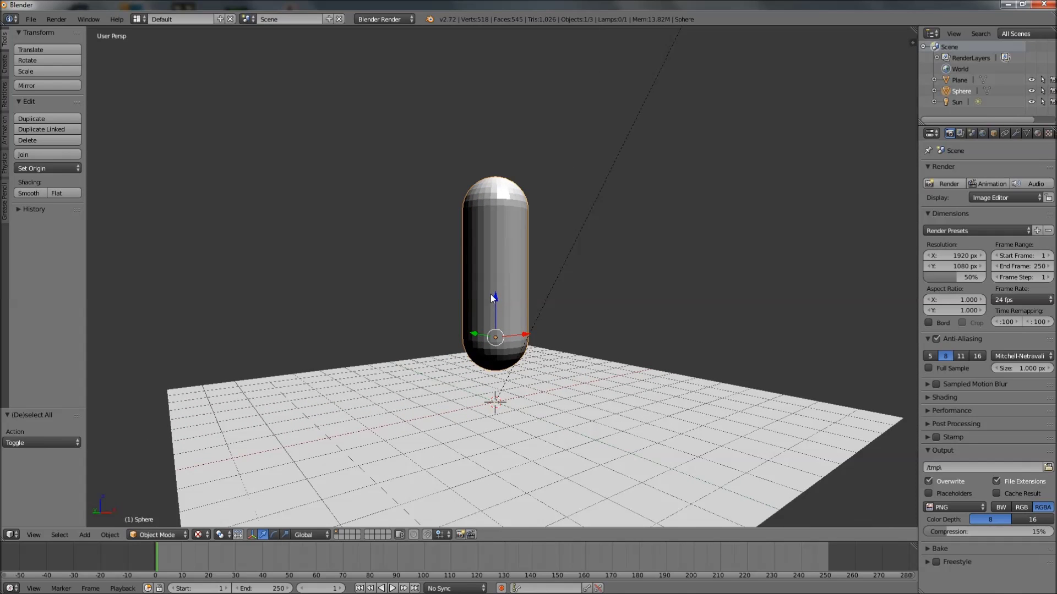
drag(495, 300, 500, 245)
right_click(500, 244)
scroll(526, 259, down, 3)
middle_drag(526, 289, 545, 286)
scroll(544, 286, up, 3)
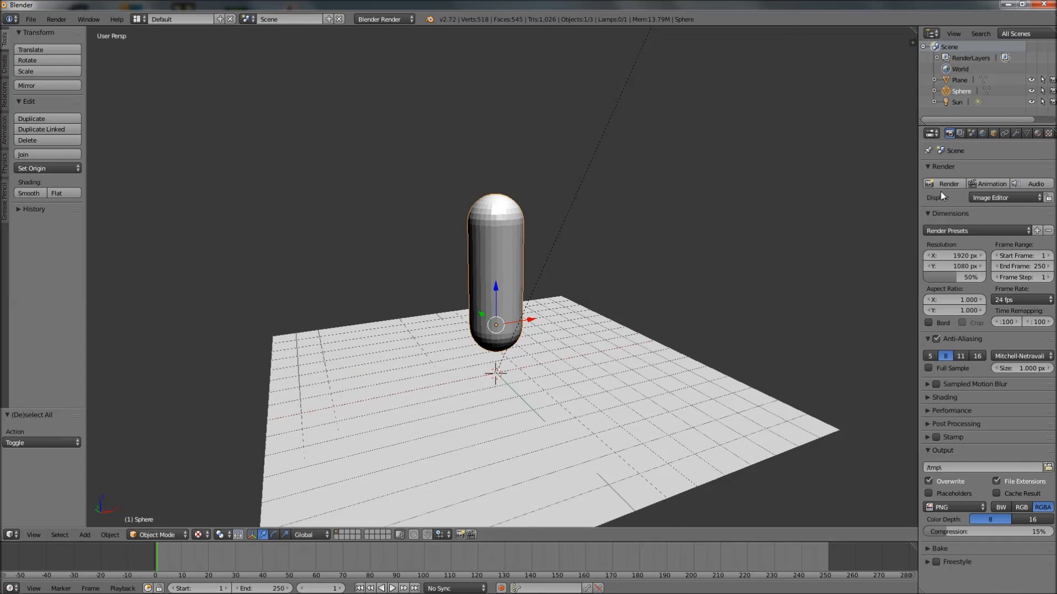
Switch the render engine to Blender Game and set the capsule's physics type to Character
scroll(963, 135, down, 5)
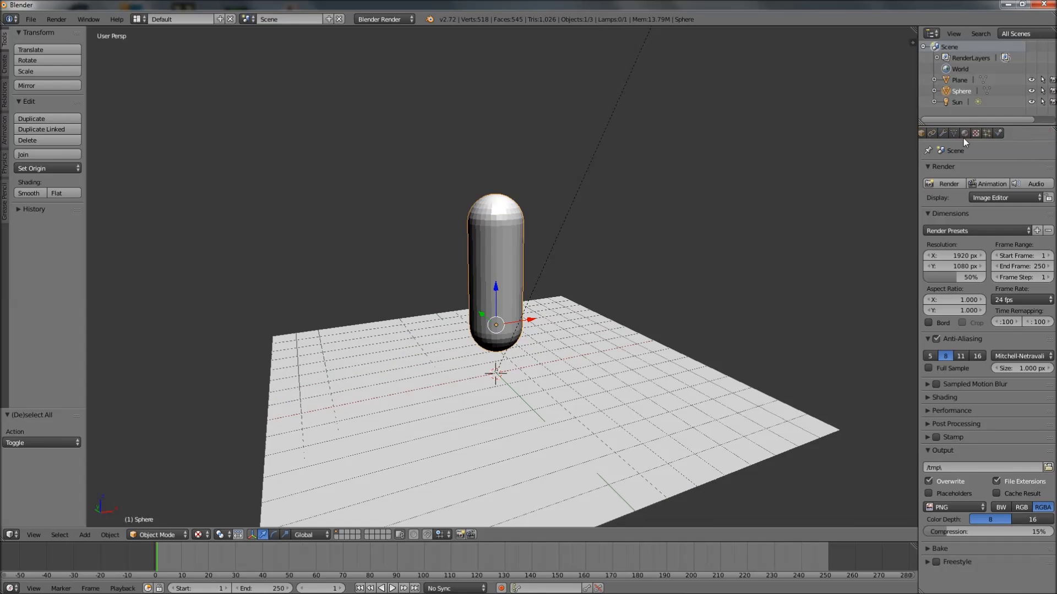
click(999, 133)
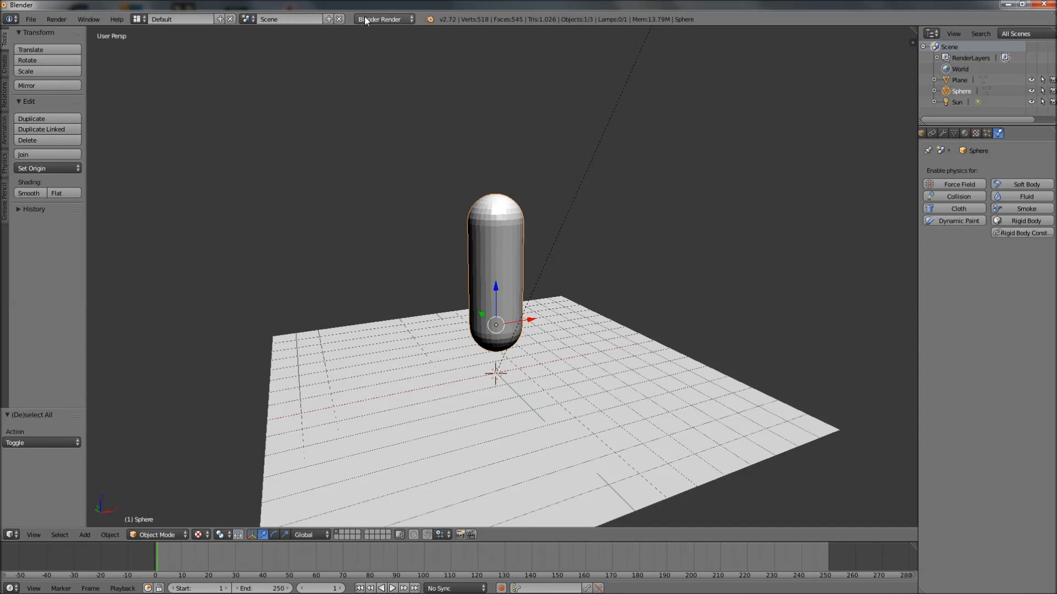
click(384, 21)
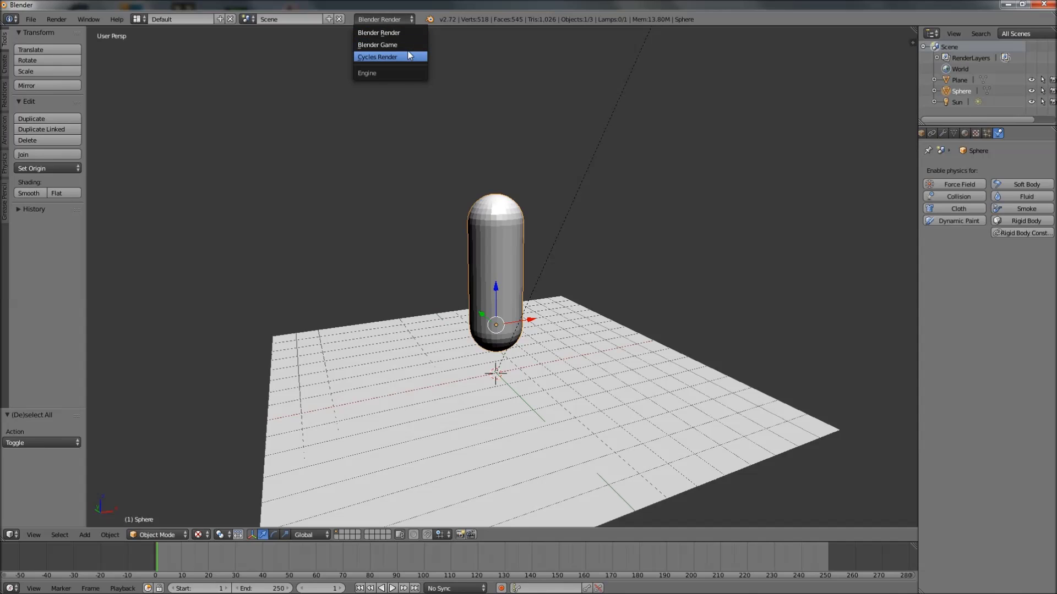
click(395, 45)
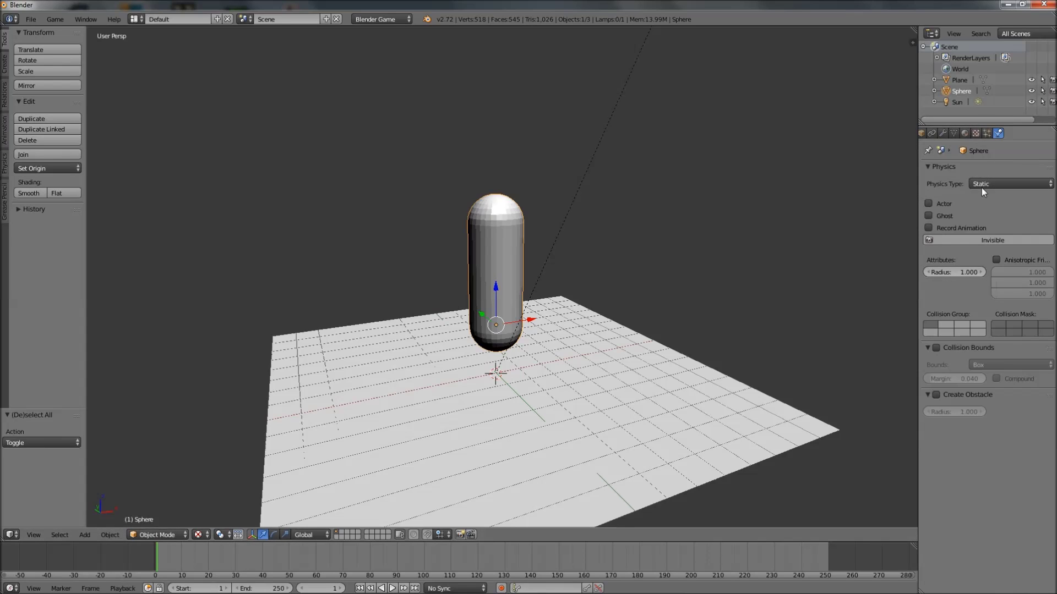
click(1033, 183)
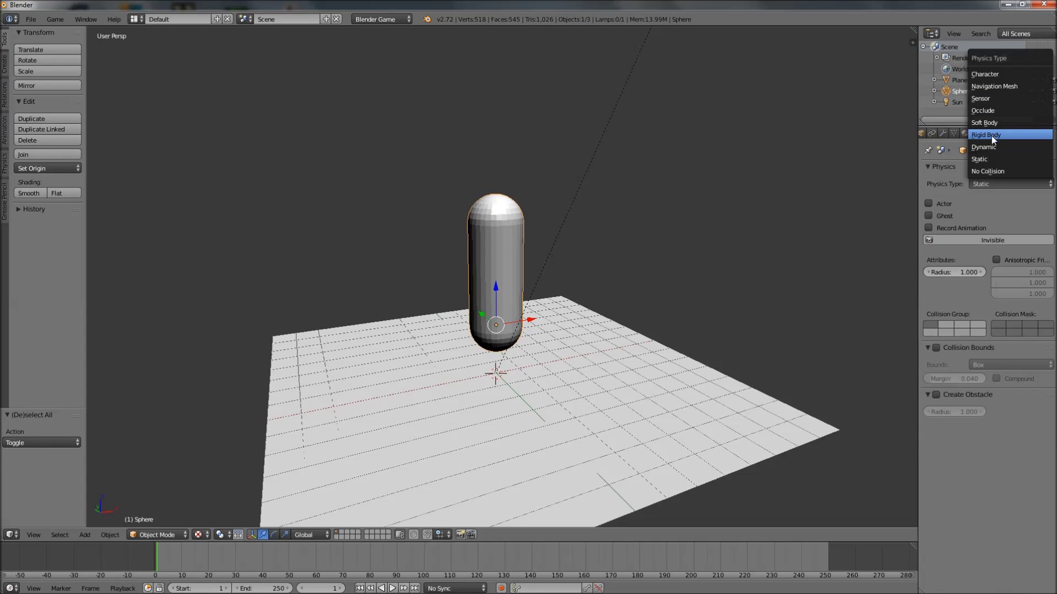
click(994, 75)
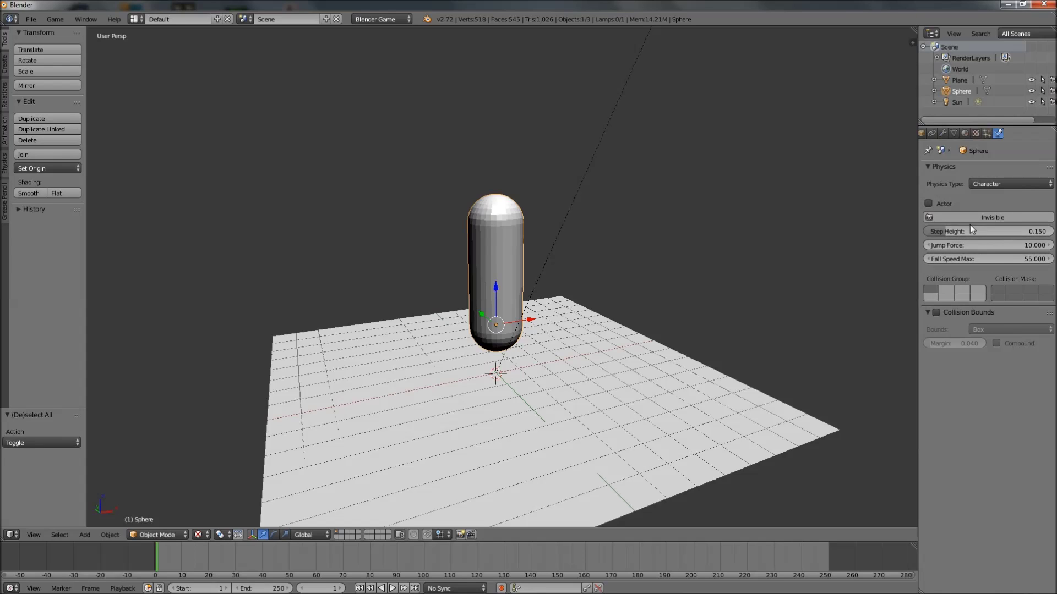
Run the game to test the Character physics with the capsule above the plane, and stop it
middle_drag(712, 287, 865, 252)
middle_drag(590, 284, 582, 298)
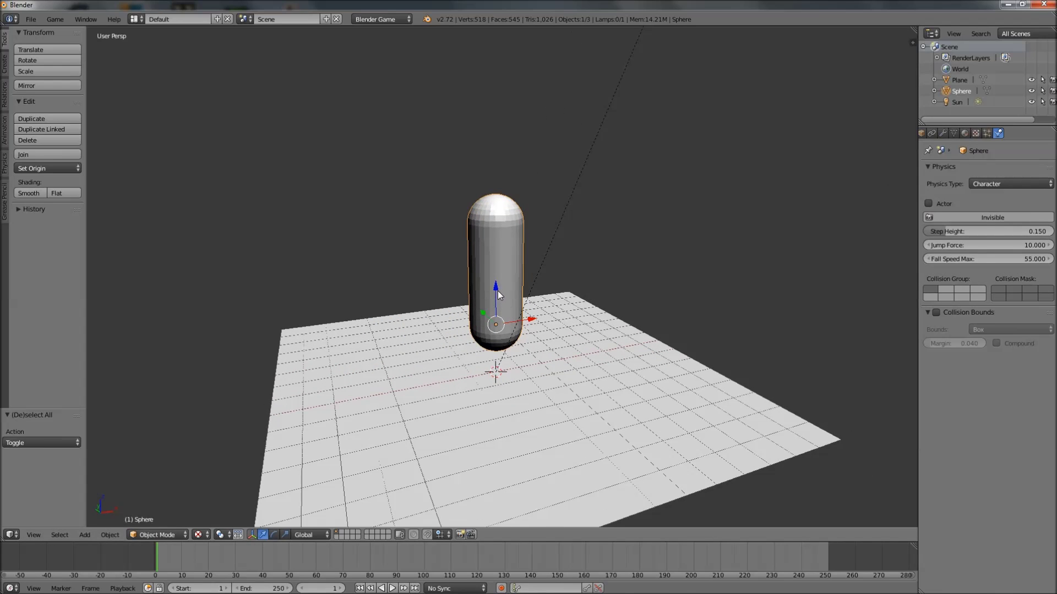
key(p)
key(Escape)
Move the ground plane 12 units along X, out from under the capsule
middle_drag(522, 299, 718, 282)
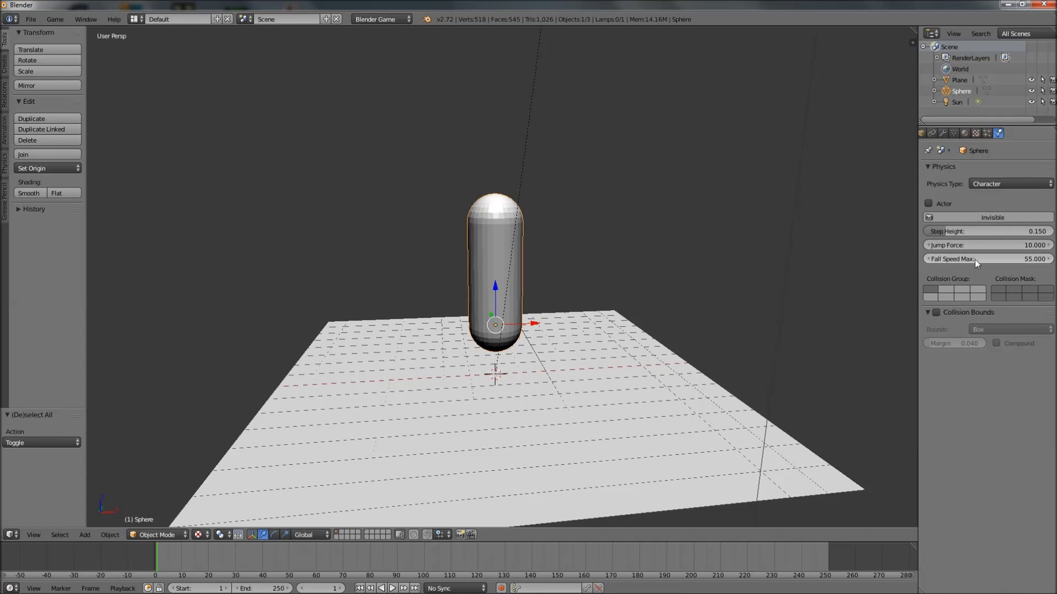
scroll(715, 293, down, 5)
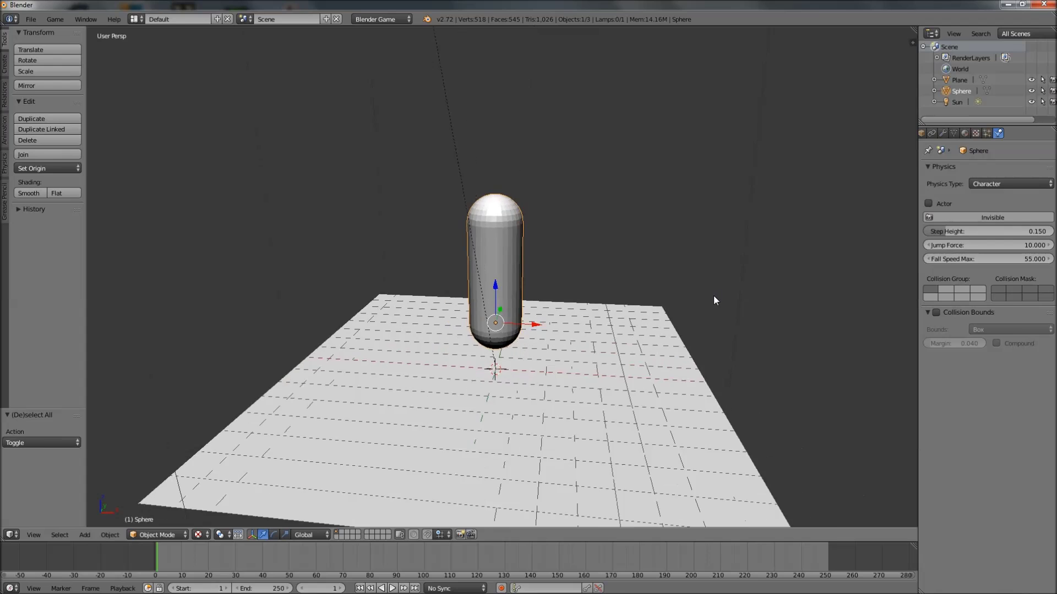
mouse_move(547, 322)
middle_down()
mouse_move(554, 315)
mouse_move(537, 333)
middle_up()
right_click(537, 333)
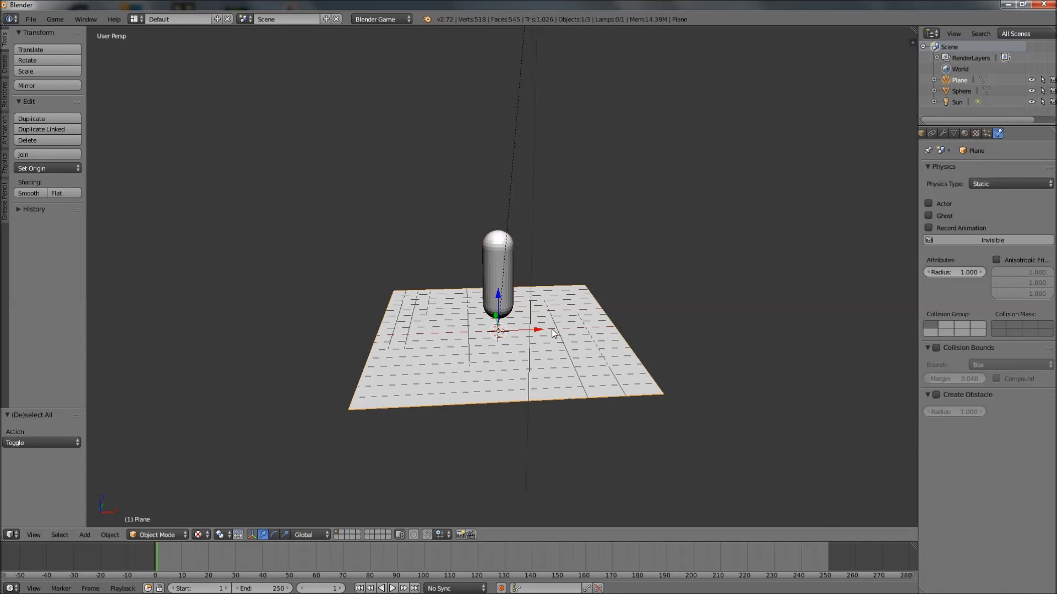
drag(537, 333, 713, 336)
Run the game to watch the capsule fall without the plane beneath it, and stop it
middle_drag(542, 339, 516, 326)
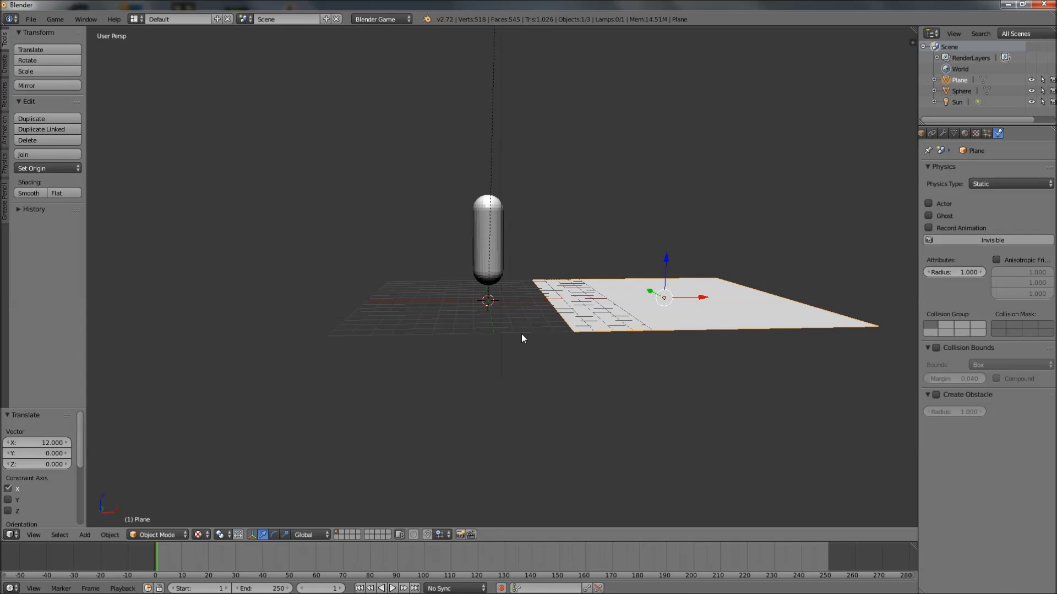
key(p)
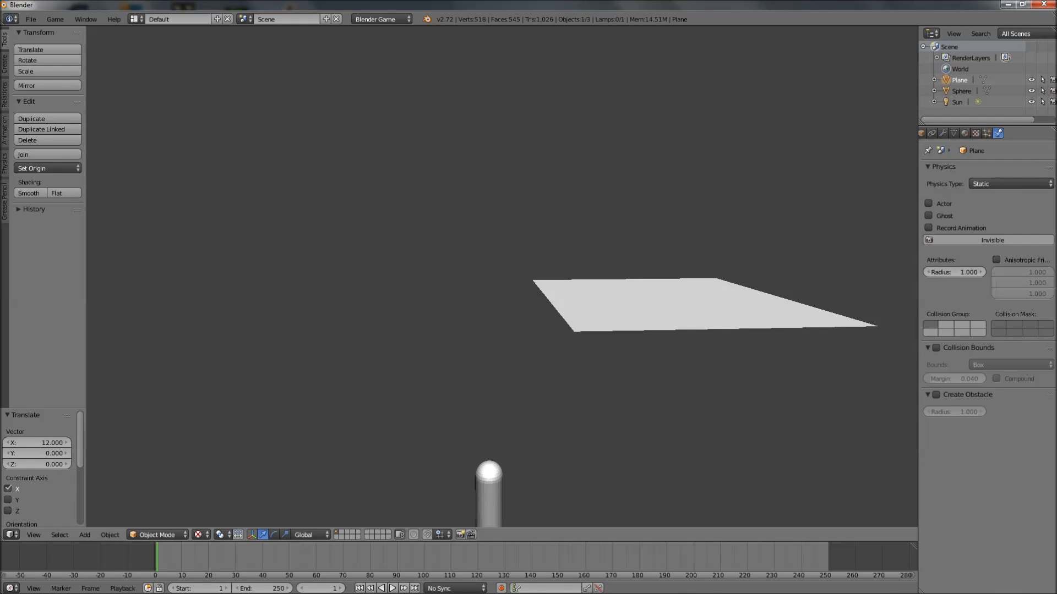
key(Escape)
middle_drag(542, 358, 520, 254)
Select the capsule and set its maximum fall speed to 1
right_click(516, 170)
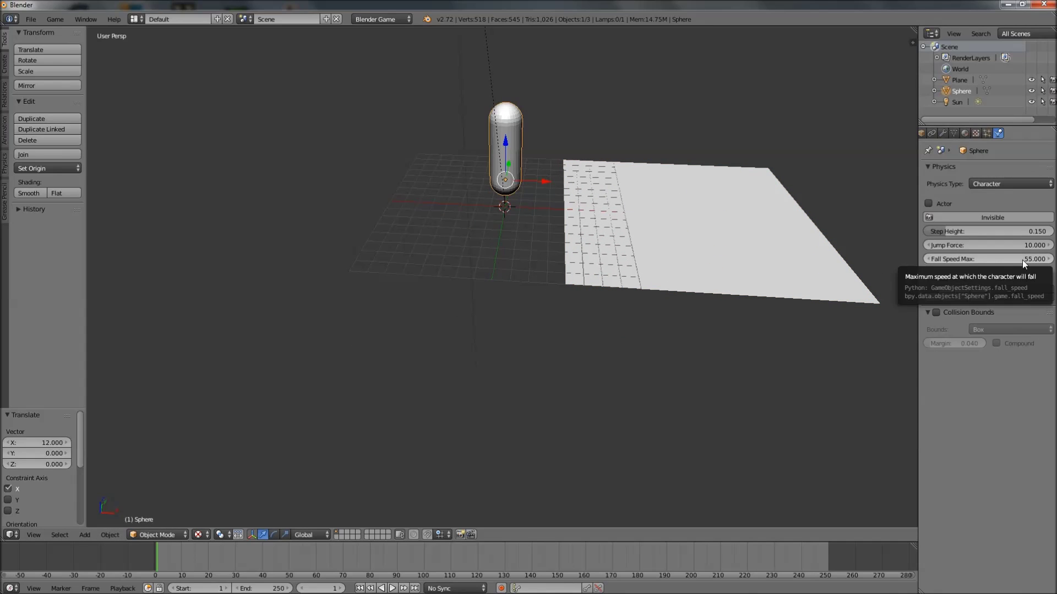
scroll(573, 342, down, 3)
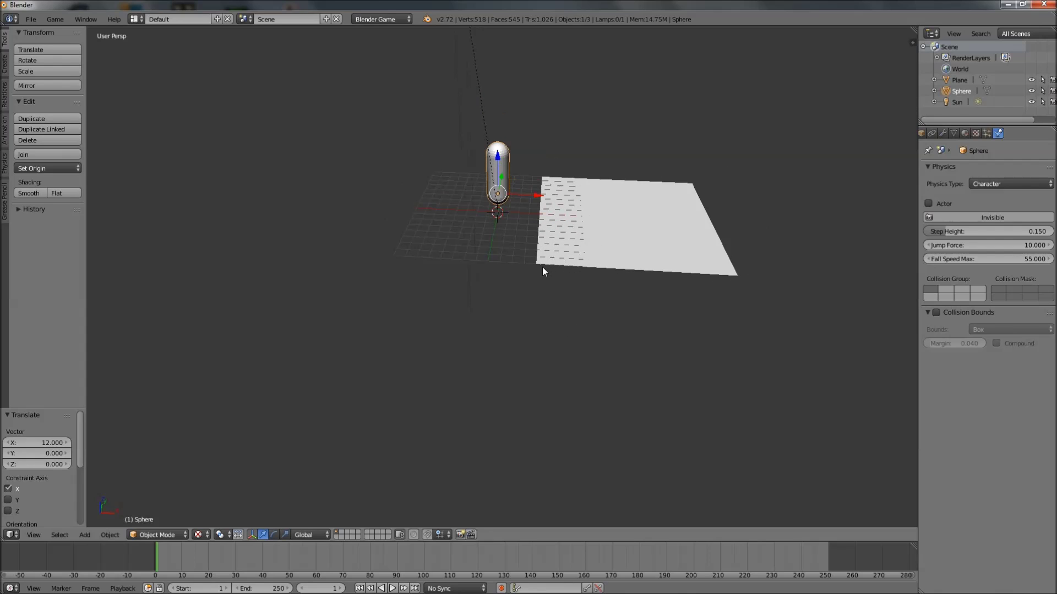
click(1016, 259)
text(1)
key(Return)
Run the game to check the capsule's fall at the reduced maximum speed, and stop it
key(KP_8)
key(p)
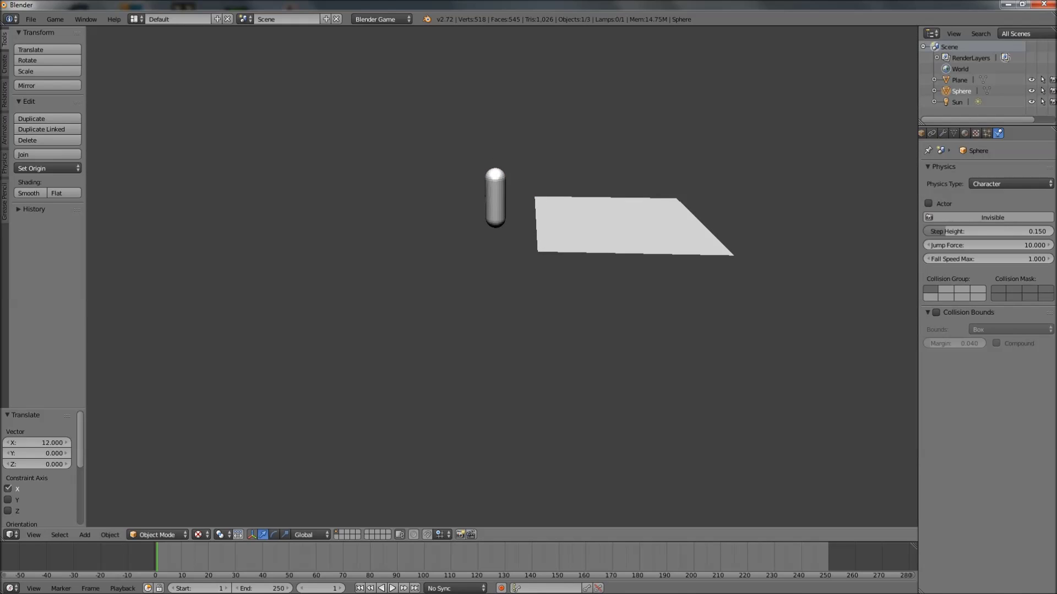
key(Escape)
scroll(605, 231, up, 1)
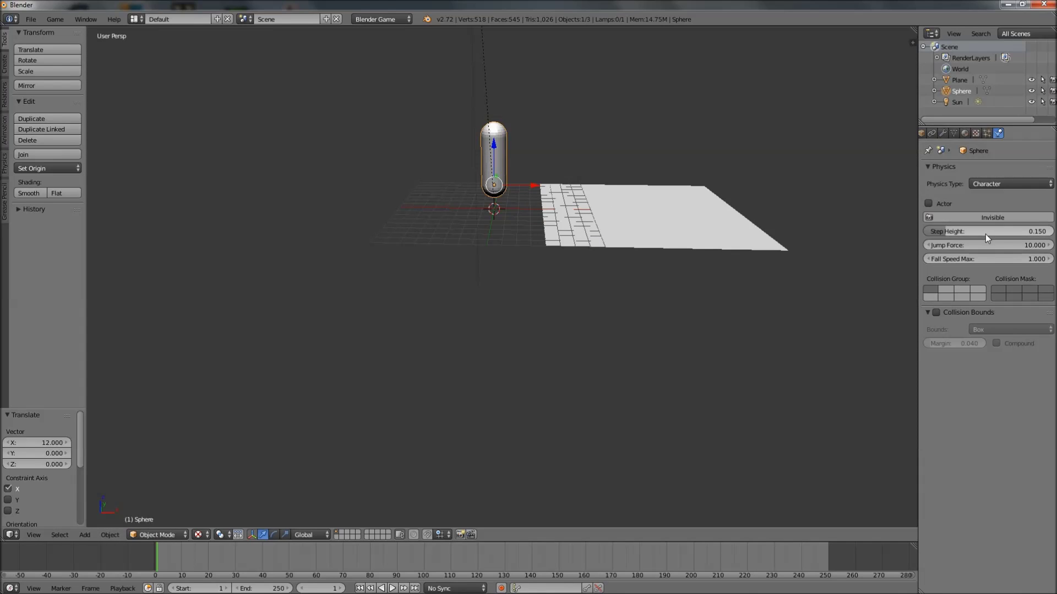
Set the capsule's maximum fall speed back to 55
click(1023, 258)
text(55)
key(Return)
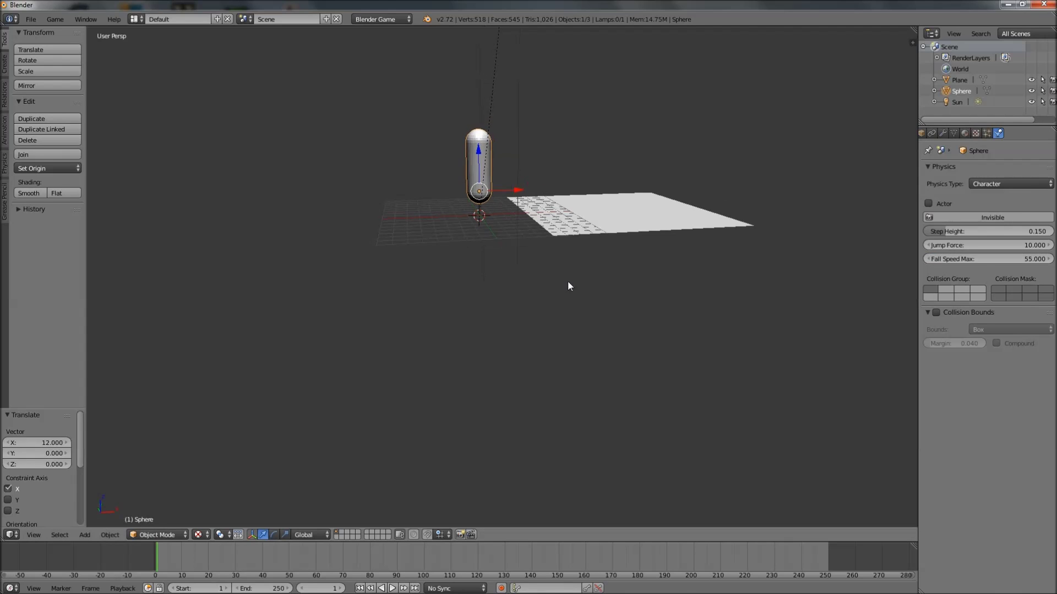
Move the ground plane -12 units along X, back beneath the capsule
right_click(594, 237)
key(g)
key(x)
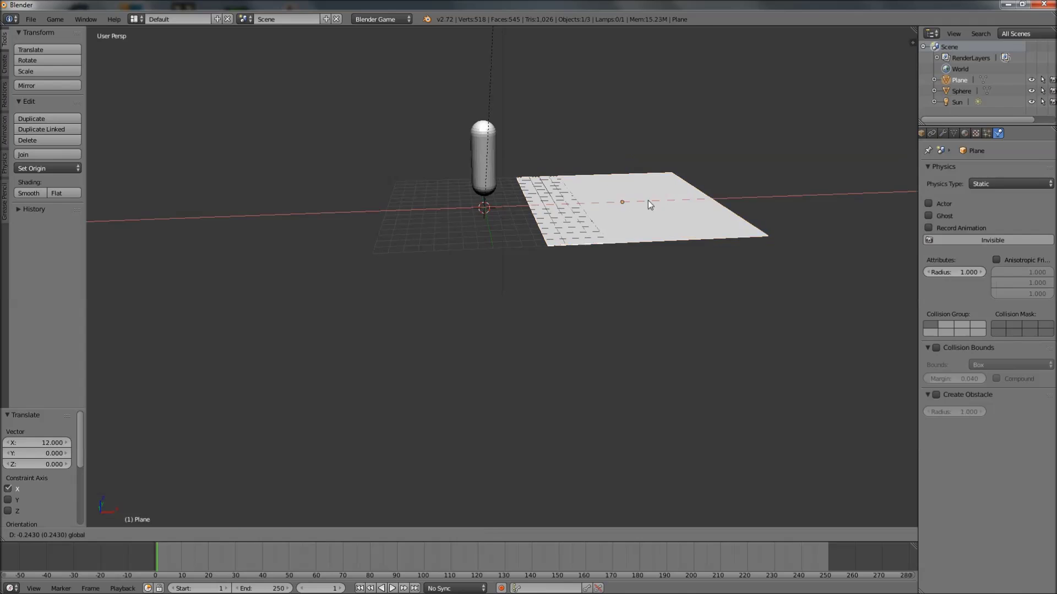
click(523, 201)
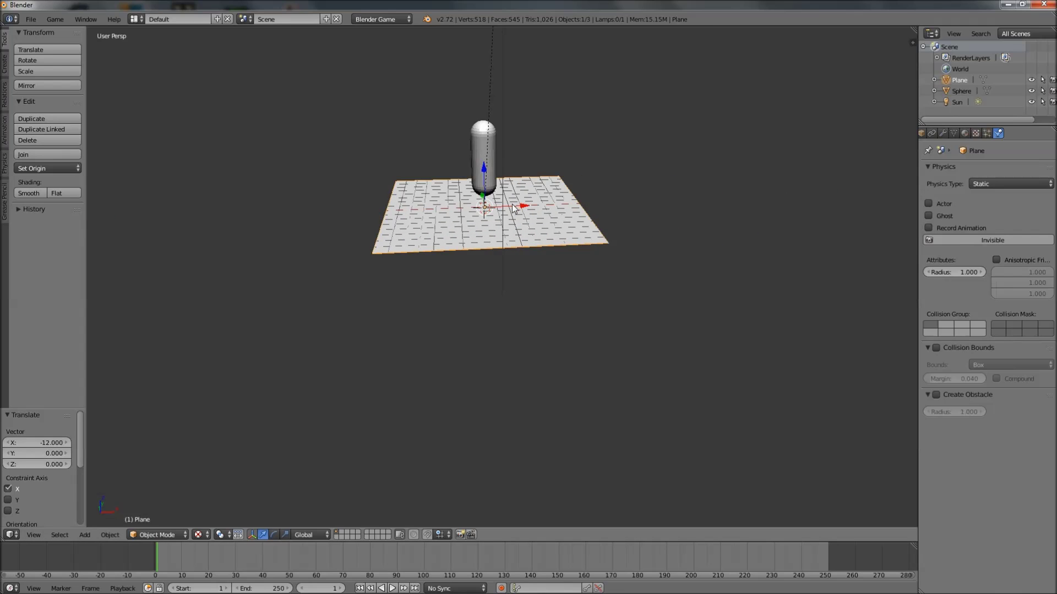
Start the game again with the plane back under the capsule
scroll(520, 232, up, 4)
middle_drag(486, 215, 552, 260)
key(p)
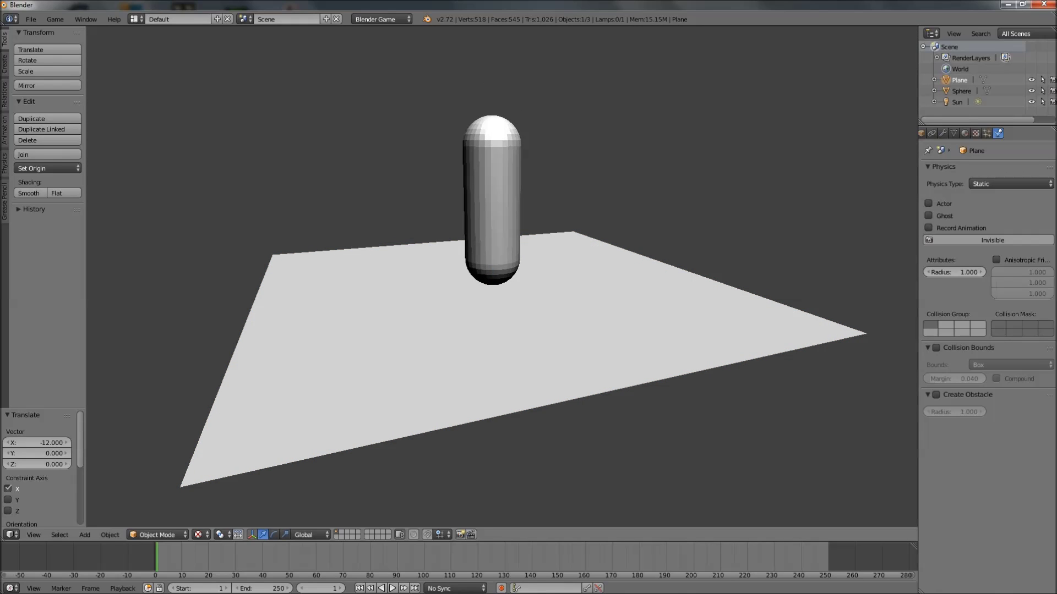
Rotate the ground plane -35° about the Y axis and run the game to test the capsule on the slope
key(Escape)
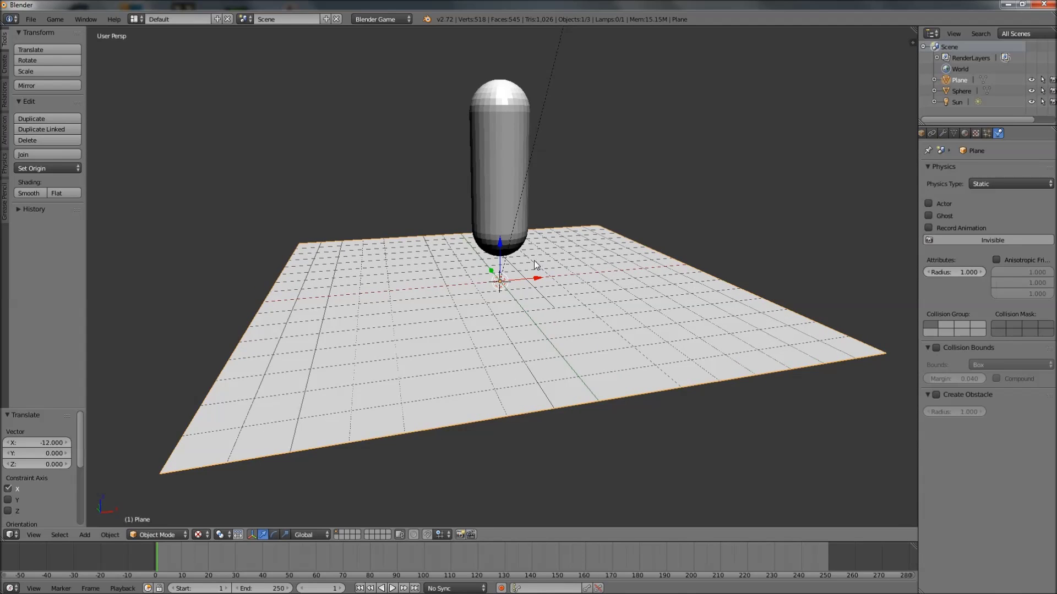
click(274, 535)
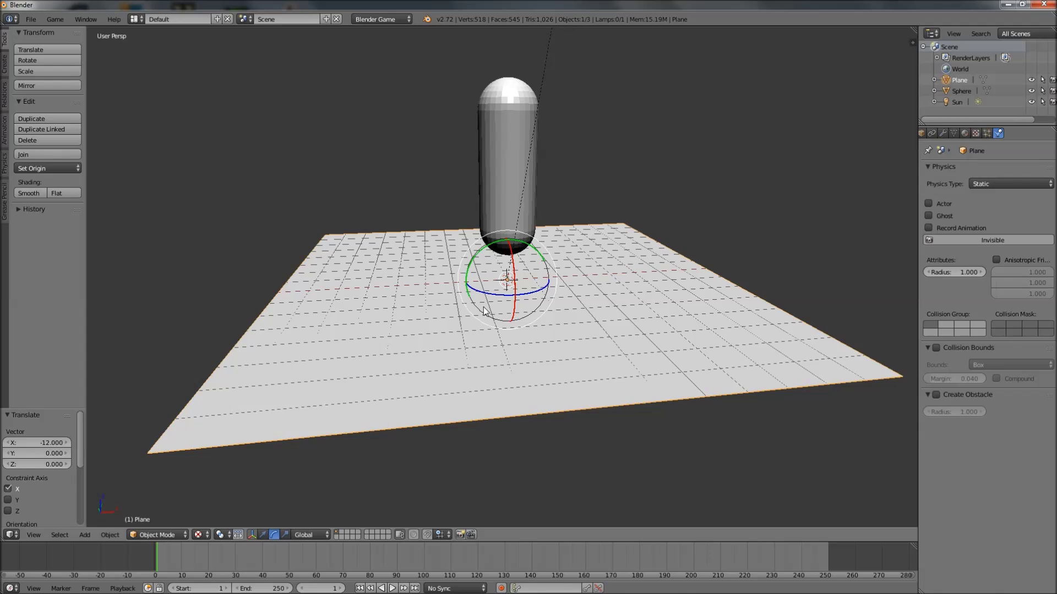
drag(488, 246, 471, 264)
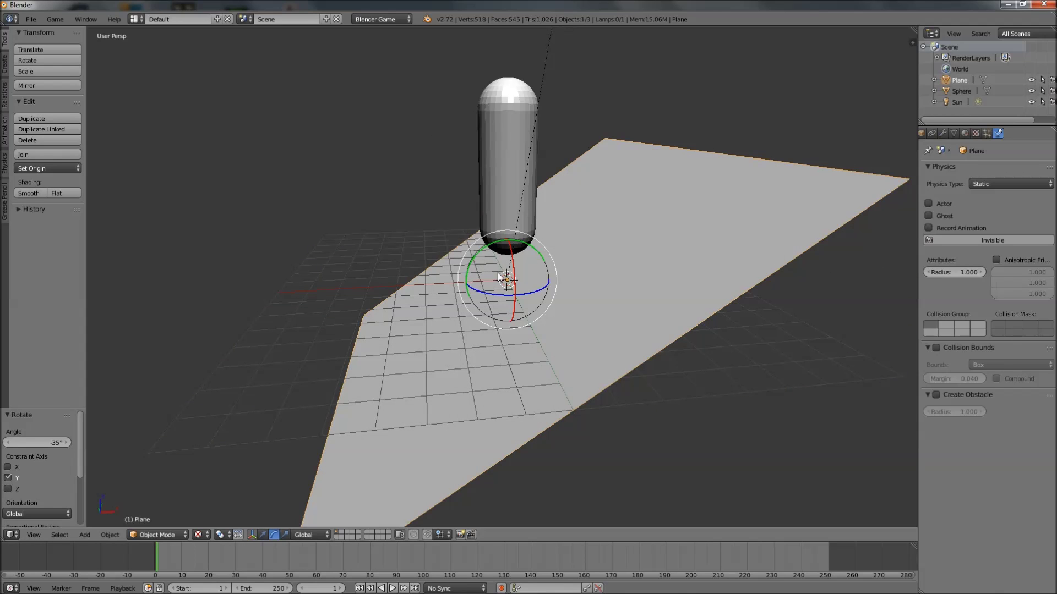
key(p)
key(Escape)
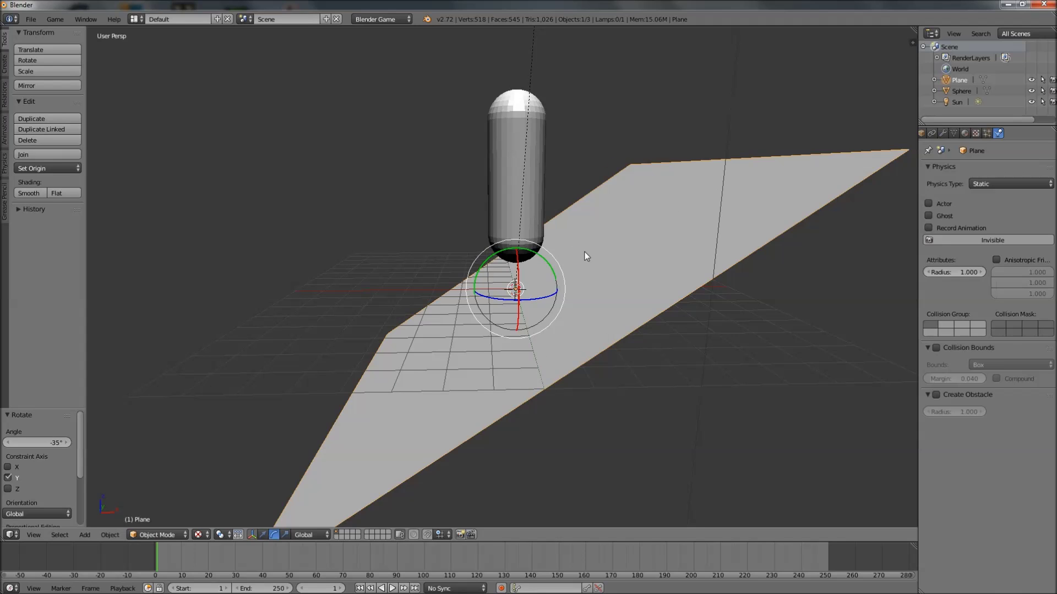
Tilt the ground plane a further -30° about the Y axis and test the capsule on the steeper slope
middle_drag(582, 256, 569, 253)
drag(470, 259, 480, 285)
key(p)
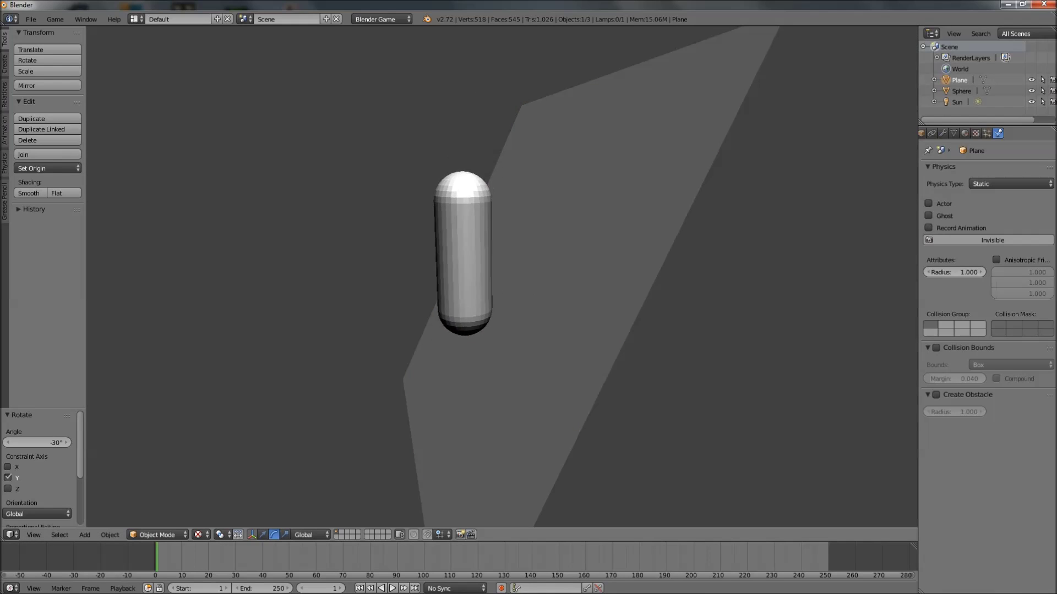
key(Escape)
Rotate the ground plane 65° about the Y axis to level it beneath the capsule
middle_drag(502, 279, 462, 266)
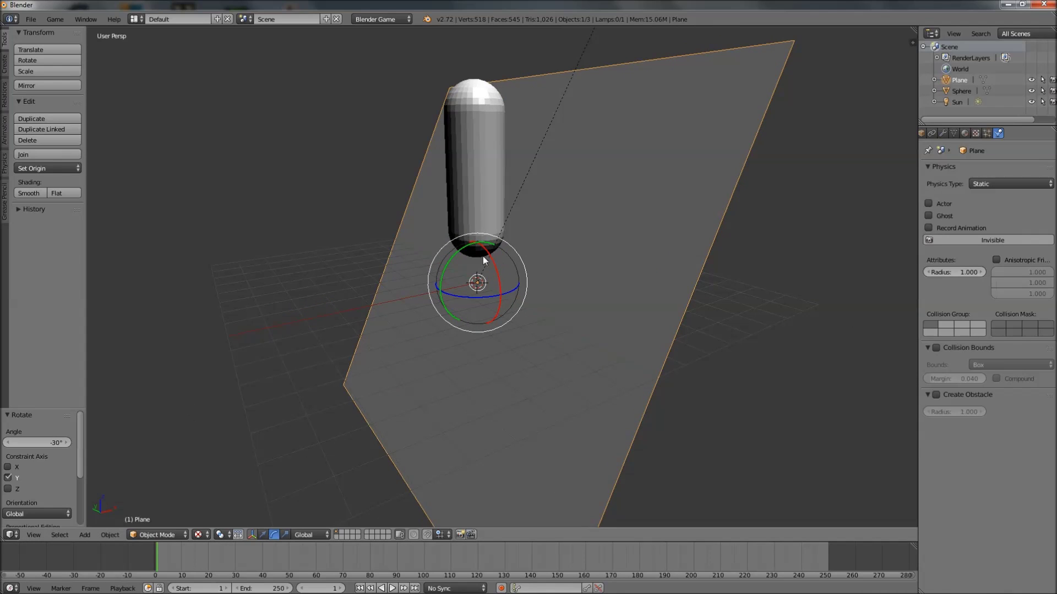
mouse_move(461, 266)
mouse_down()
mouse_move(474, 256)
mouse_move(477, 278)
mouse_up()
middle_drag(478, 286, 495, 225)
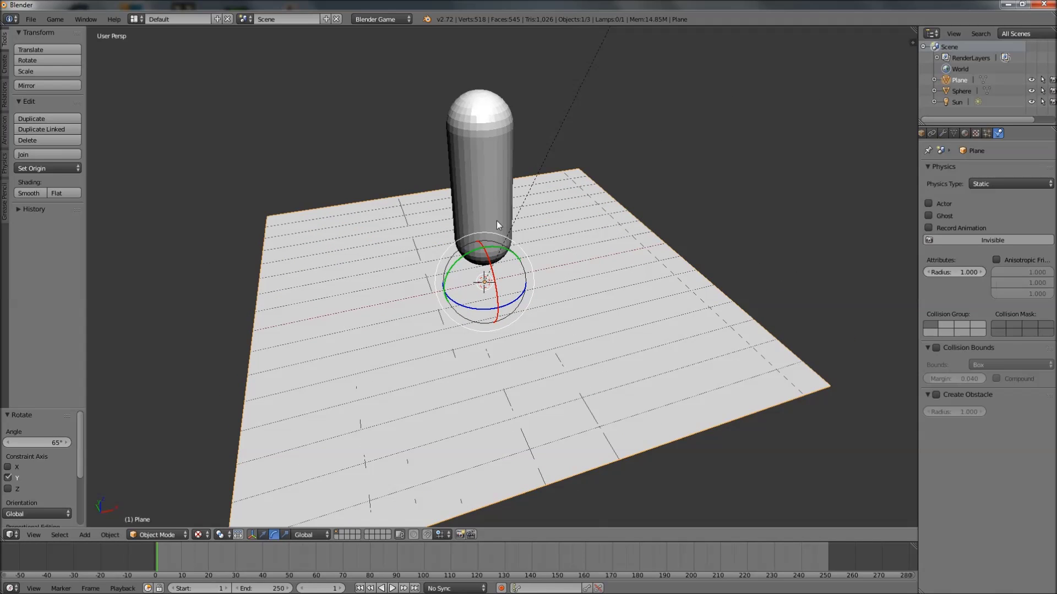
Select the capsule and look over it and its Character physics settings
right_click(485, 196)
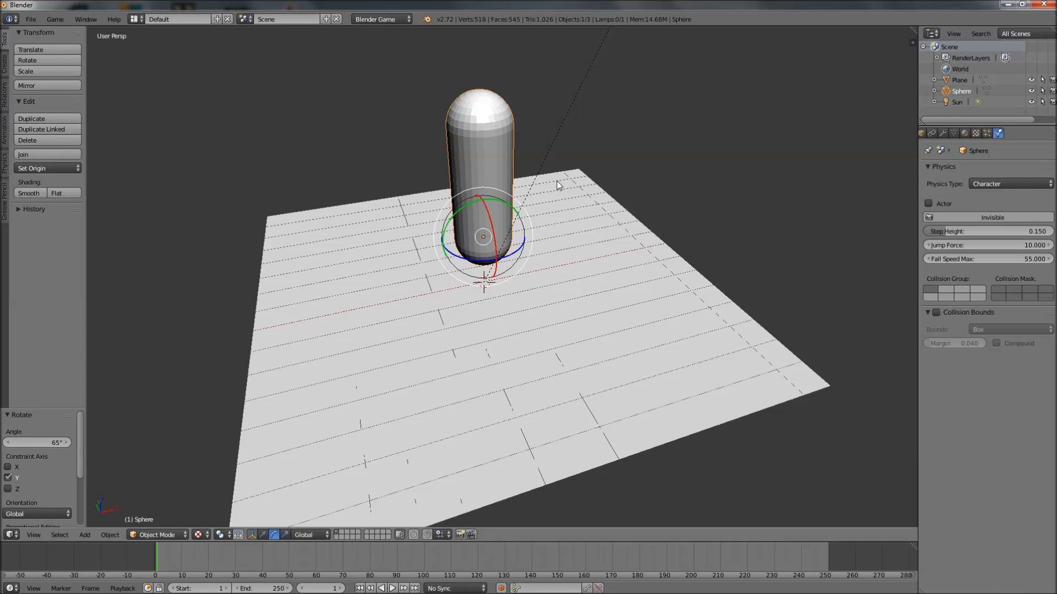
scroll(499, 323, down, 5)
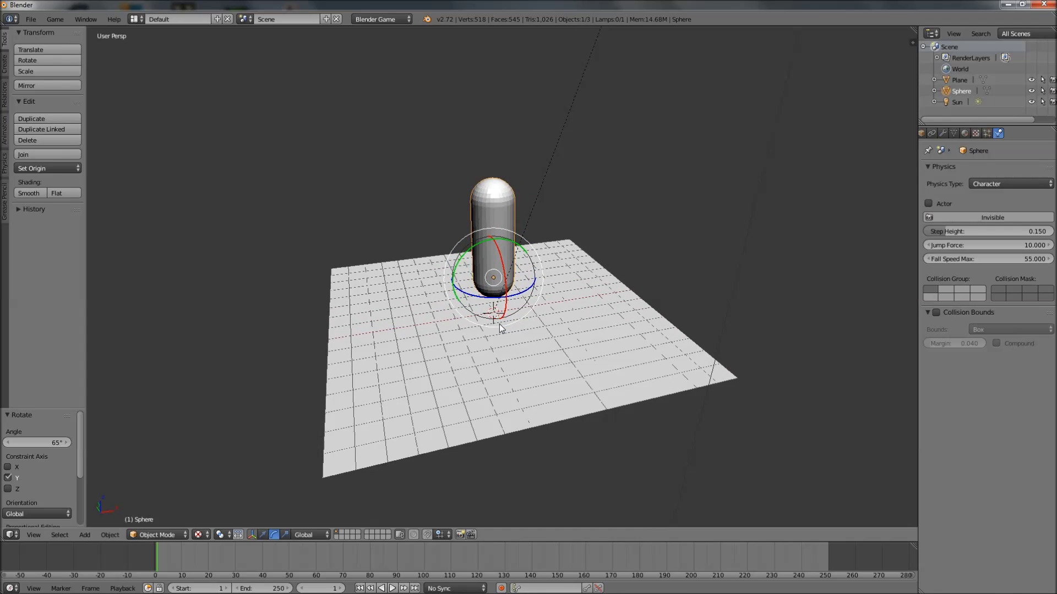
middle_drag(500, 323, 508, 324)
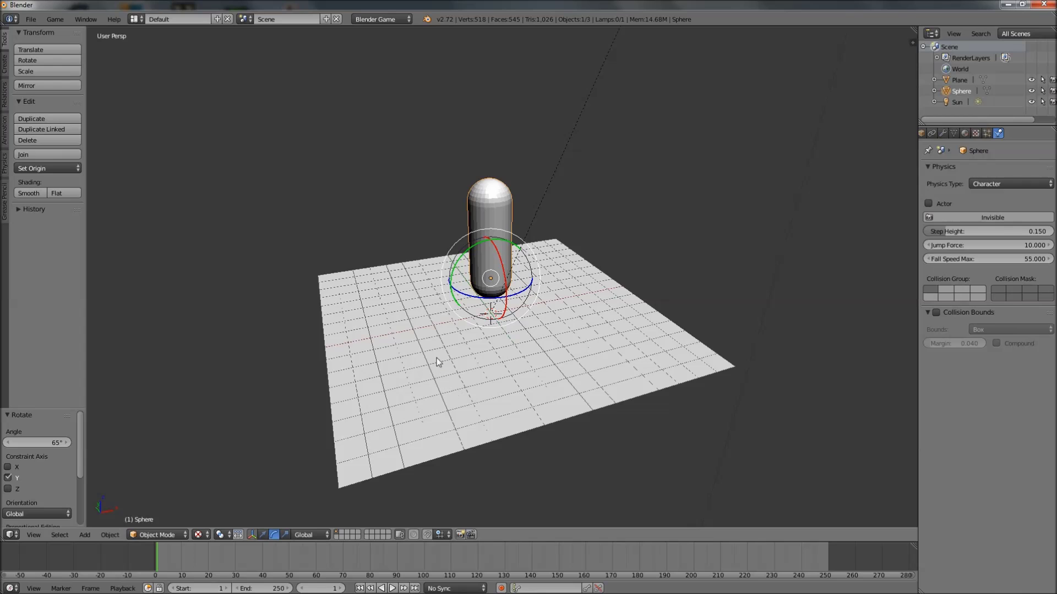
mouse_move(515, 338)
middle_down()
mouse_move(500, 332)
mouse_move(536, 336)
mouse_move(503, 332)
middle_up()
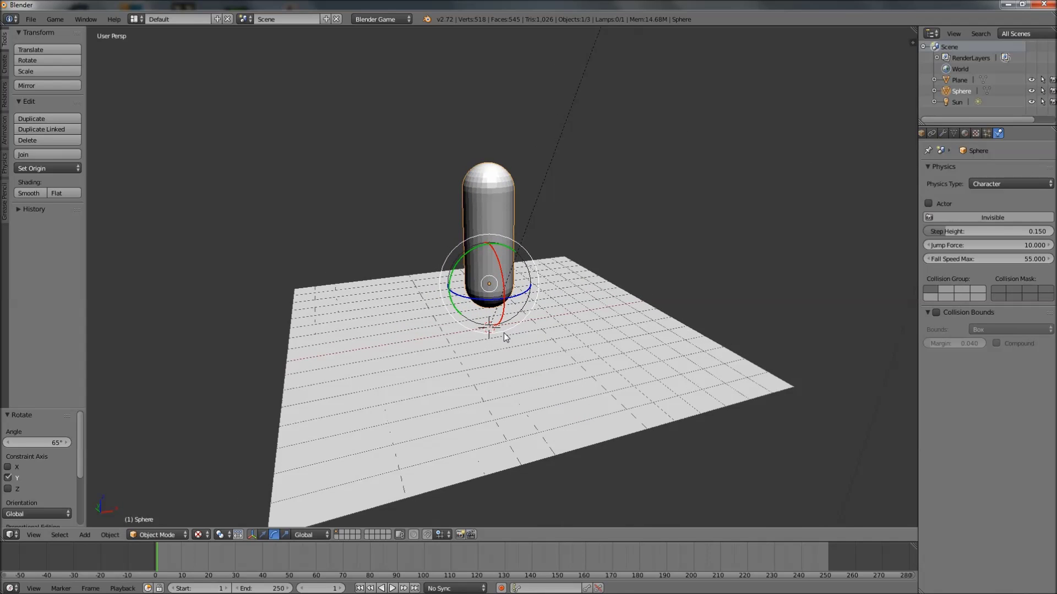